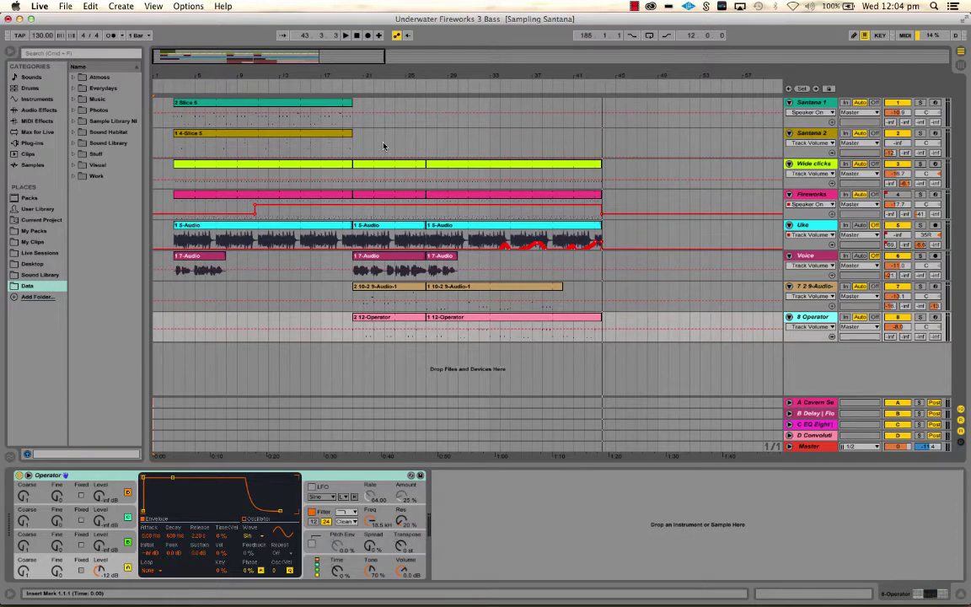
# Compare the set's Session View and Arrangement View, finishing in the Arrangement View
pyautogui.press('Tab')
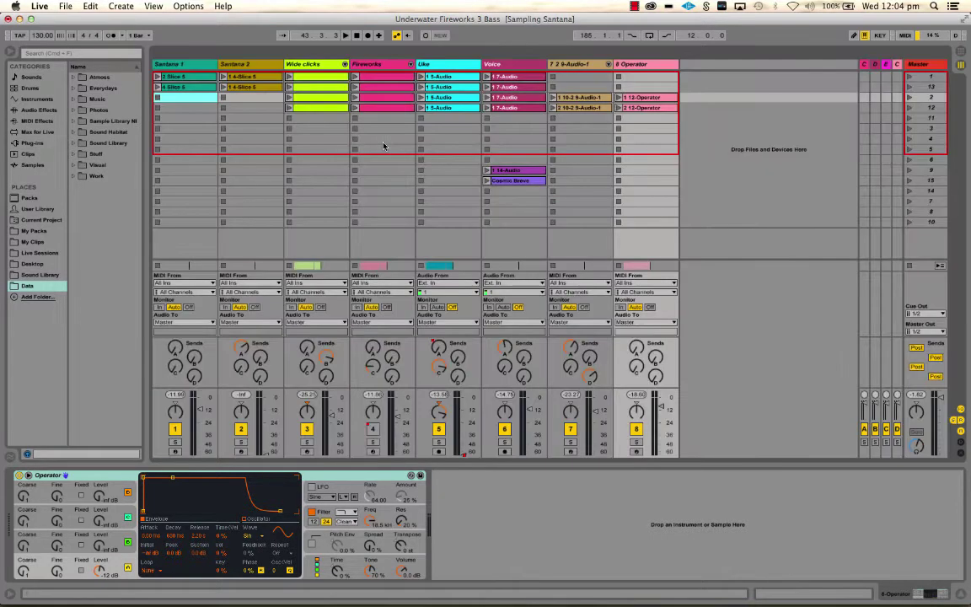
pyautogui.press('Tab')
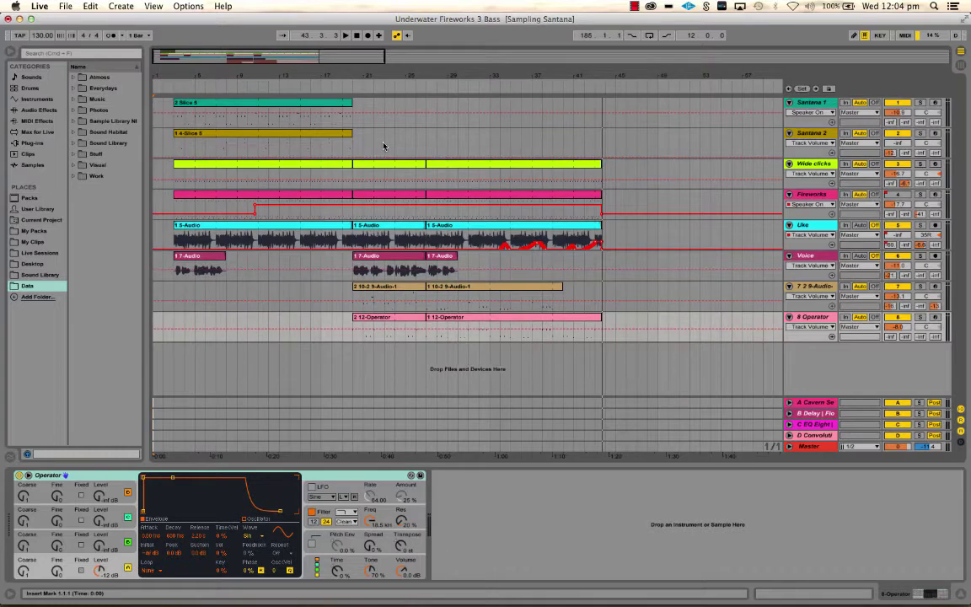
pyautogui.press('Tab')
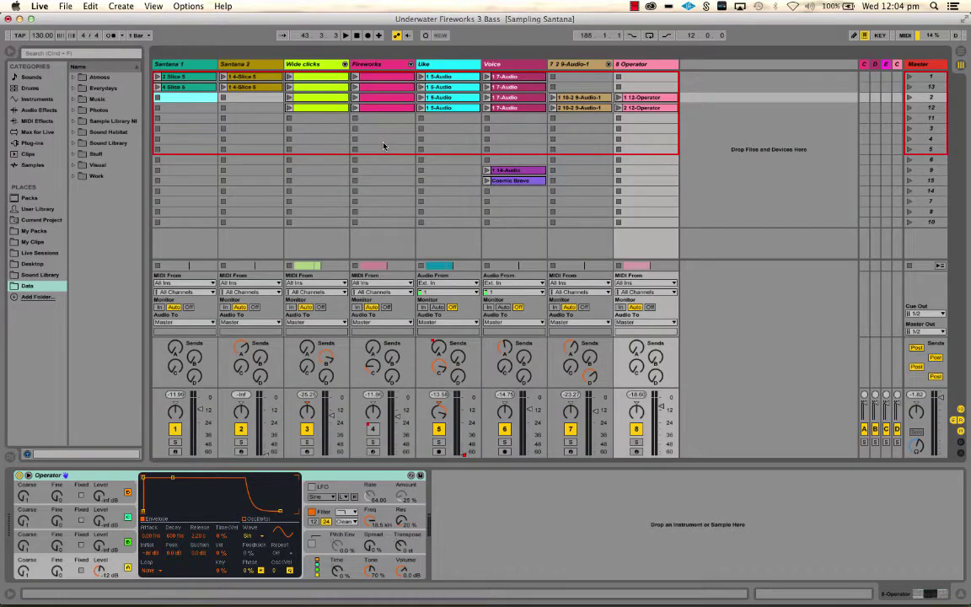
pyautogui.press('Tab')
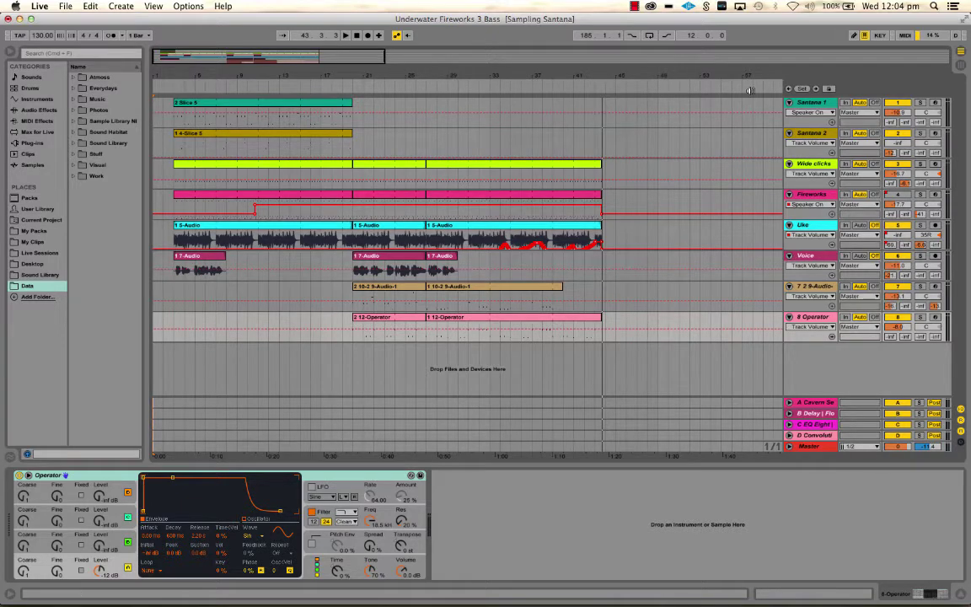
# Review the device chains of the tracks from Santana 1 down to track 7, finishing with Santana 1 selected
pyautogui.click(808, 102)
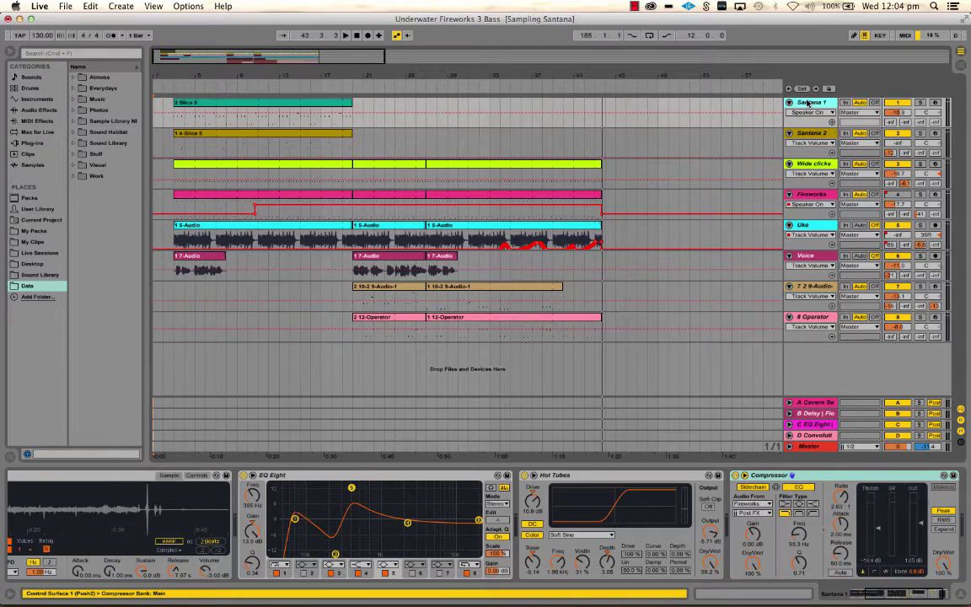
pyautogui.press('Down')
pyautogui.press('Down')
pyautogui.press('Down')
pyautogui.press('Down')
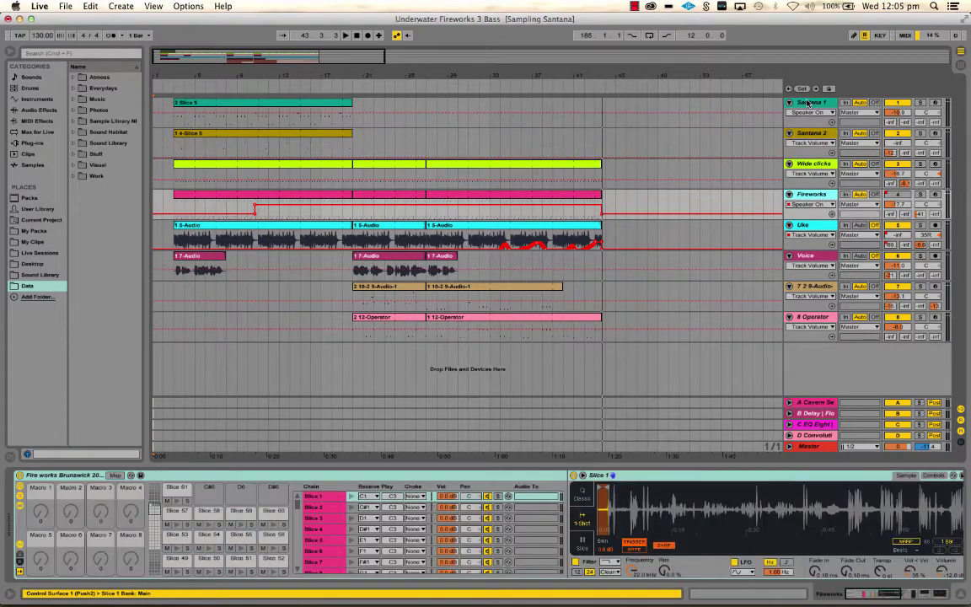
pyautogui.press('Down')
pyautogui.press('Down')
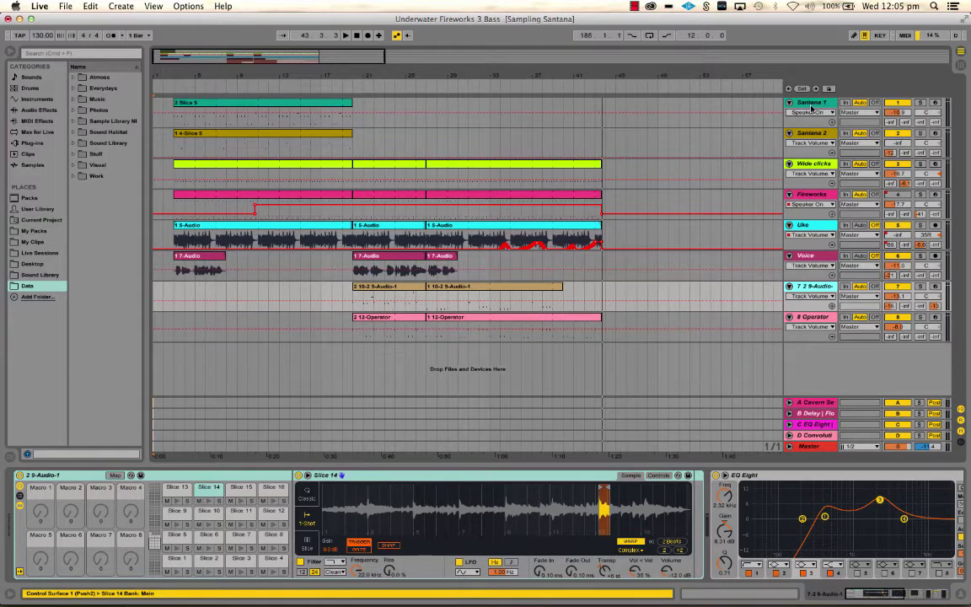
pyautogui.click(811, 109)
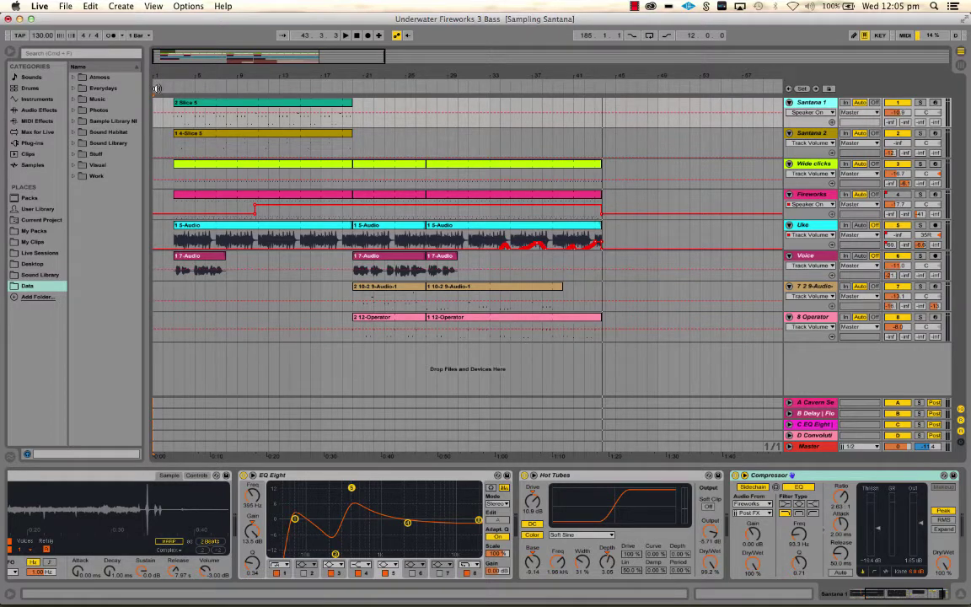
# Play the arrangement from bar 2 through to about bar 12 while following it closely on the timeline, and stop playback
pyautogui.click(163, 102)
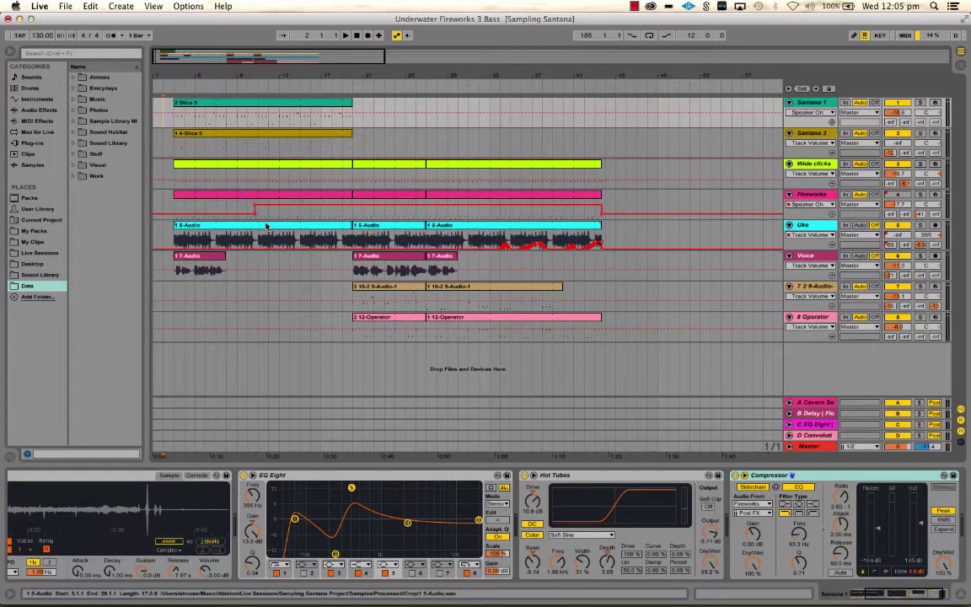
pyautogui.press('space')
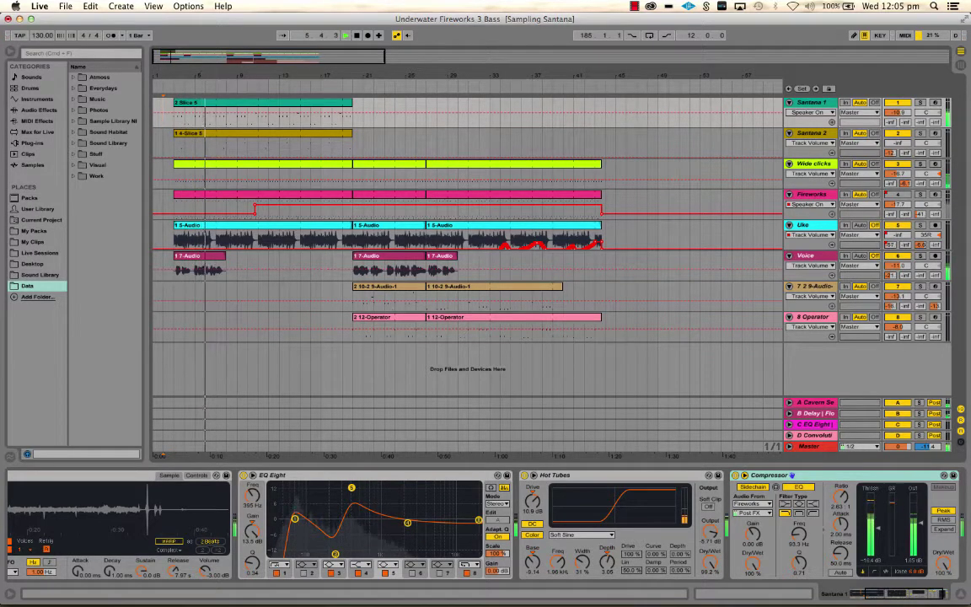
pyautogui.moveTo(206, 76); pyautogui.dragTo(206, 82)
pyautogui.scroll(4, 210, 147)
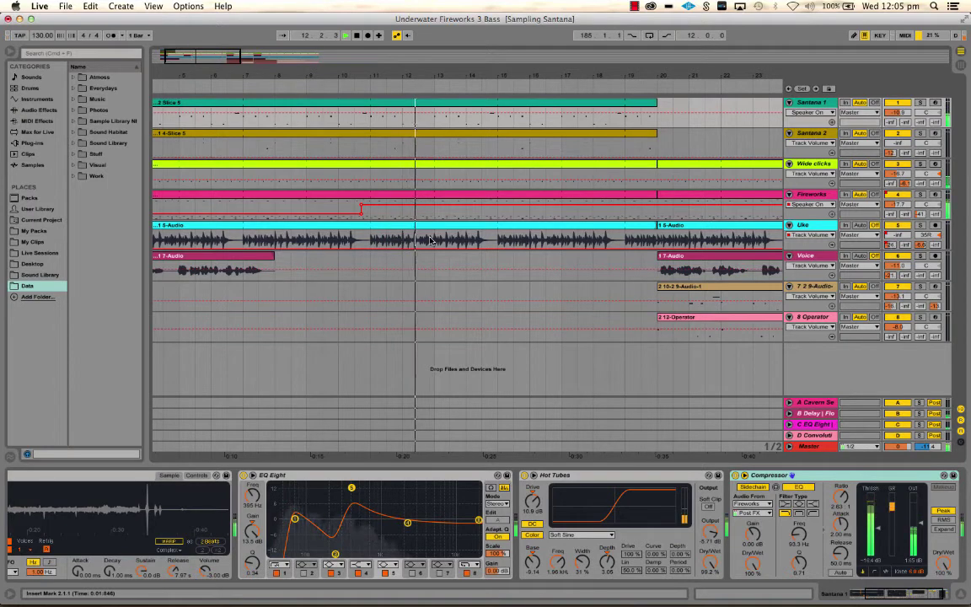
pyautogui.press('space')
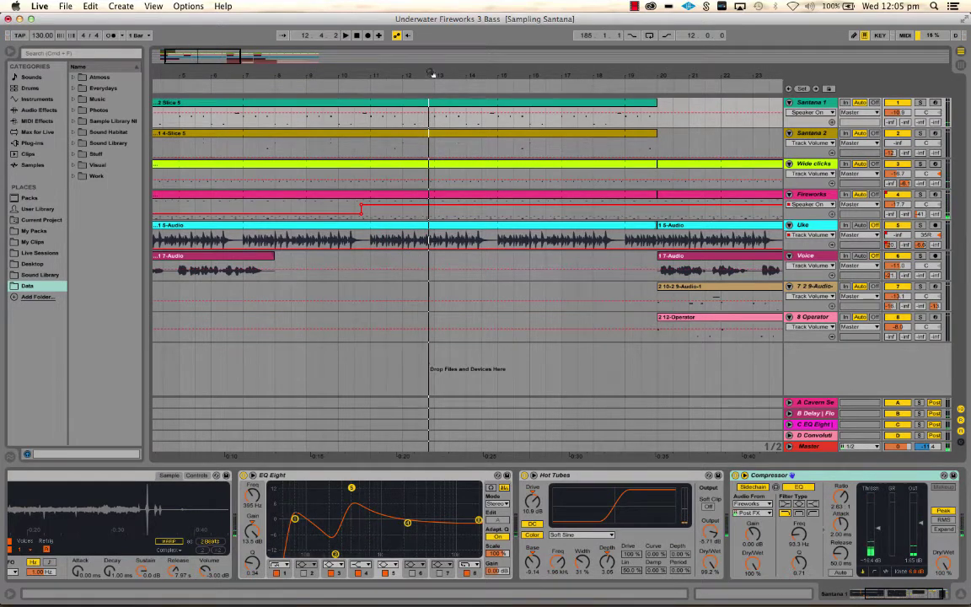
# Select bars 15 to 19 of the Santana 1 clip and set the arrangement loop to that selection
pyautogui.moveTo(428, 76); pyautogui.dragTo(277, 77)
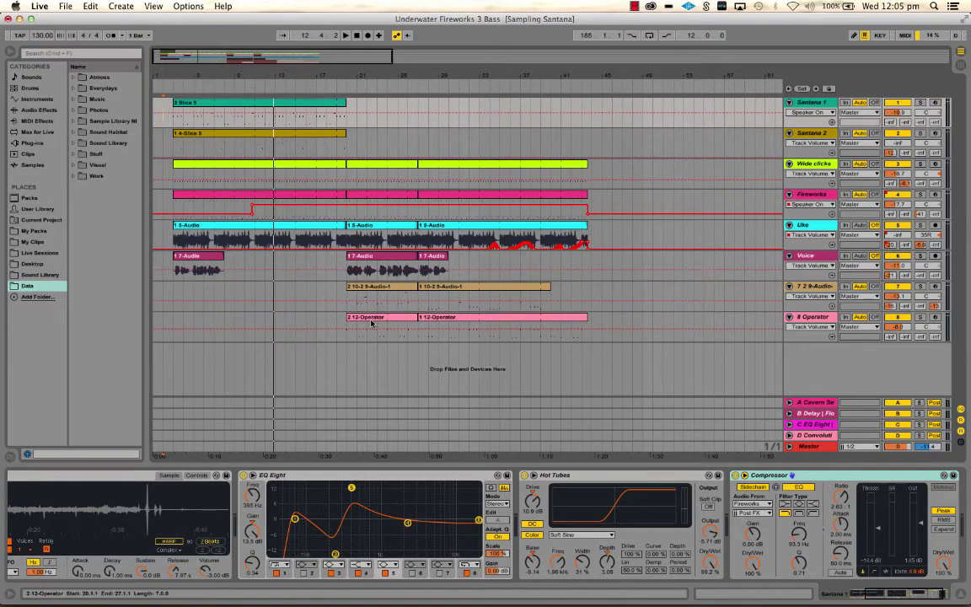
pyautogui.click(313, 105)
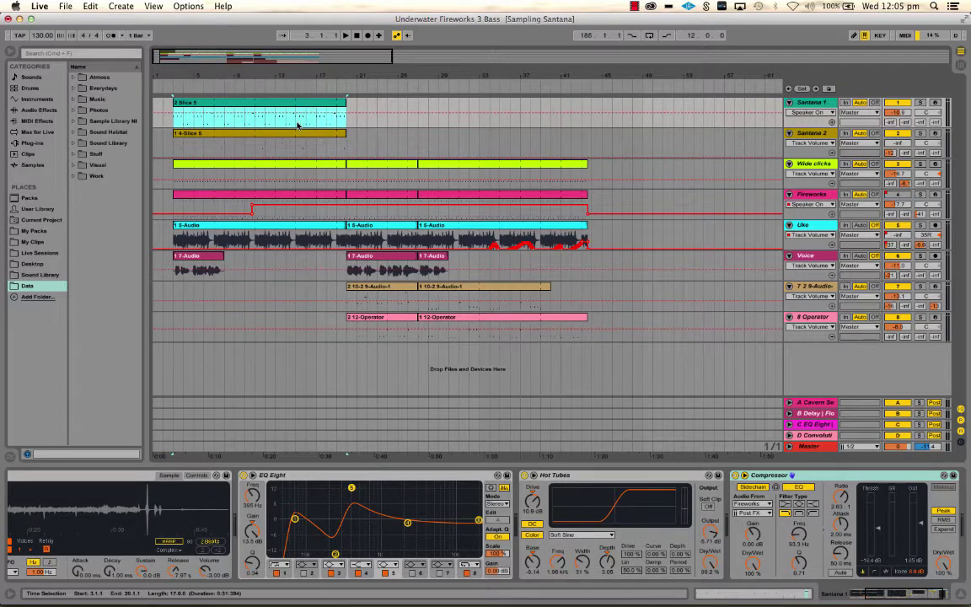
pyautogui.moveTo(296, 123); pyautogui.dragTo(337, 123)
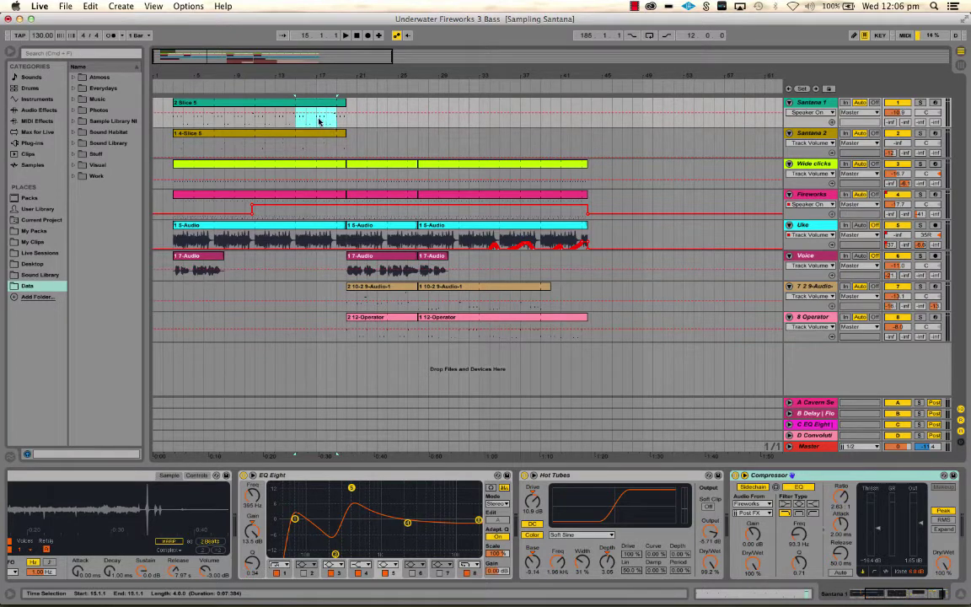
pyautogui.click(650, 37)
pyautogui.click(650, 37)
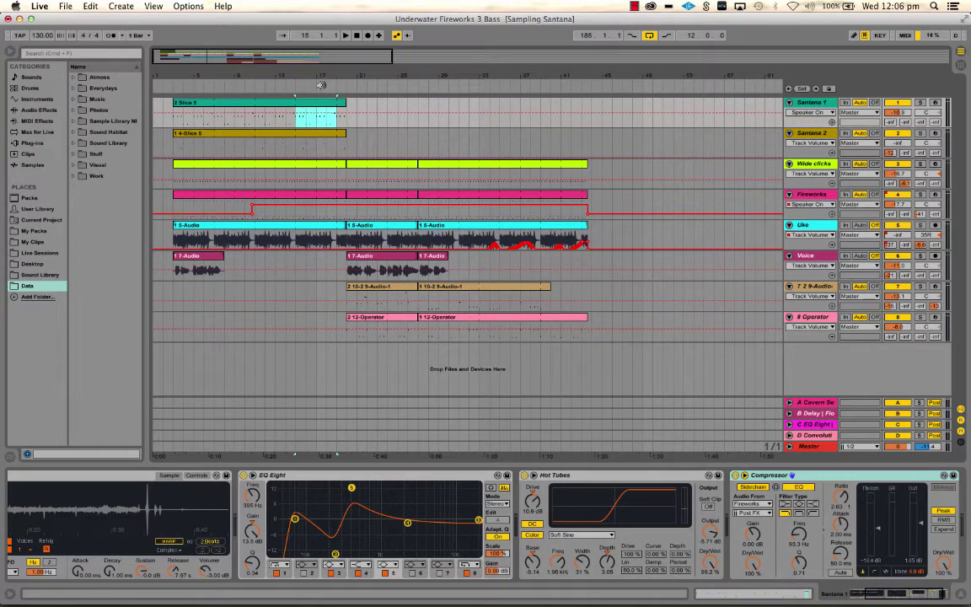
pyautogui.press('super+l')
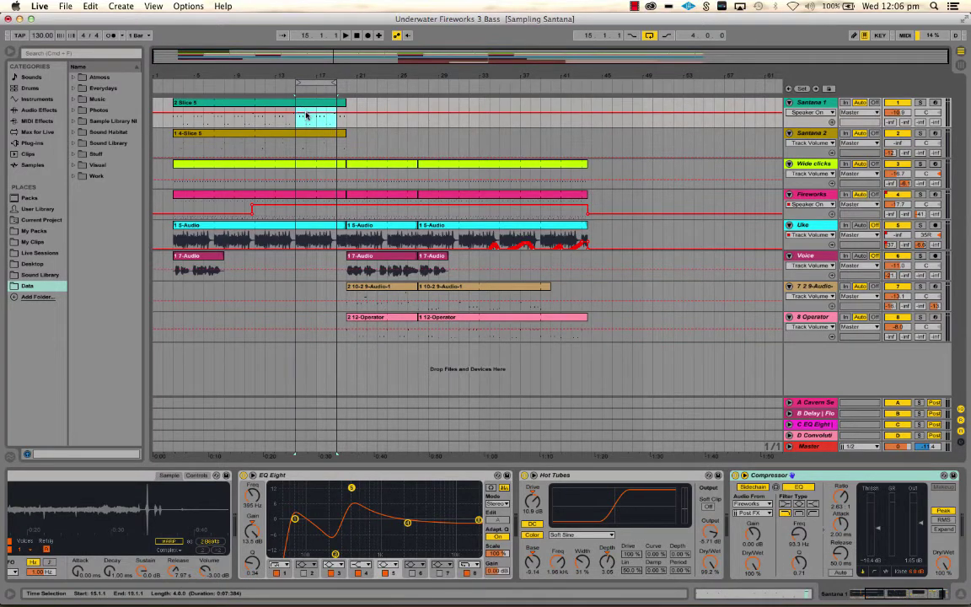
# Demonstrate the loop switch, leave looping on, and audition the four-bar loop starting at bar 15
pyautogui.click(649, 37)
pyautogui.click(649, 36)
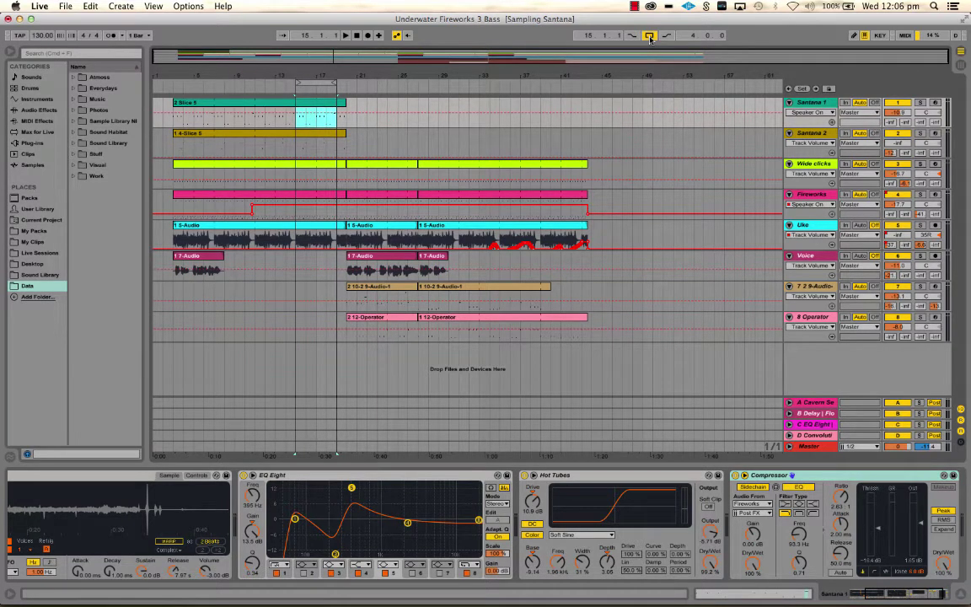
pyautogui.press('space')
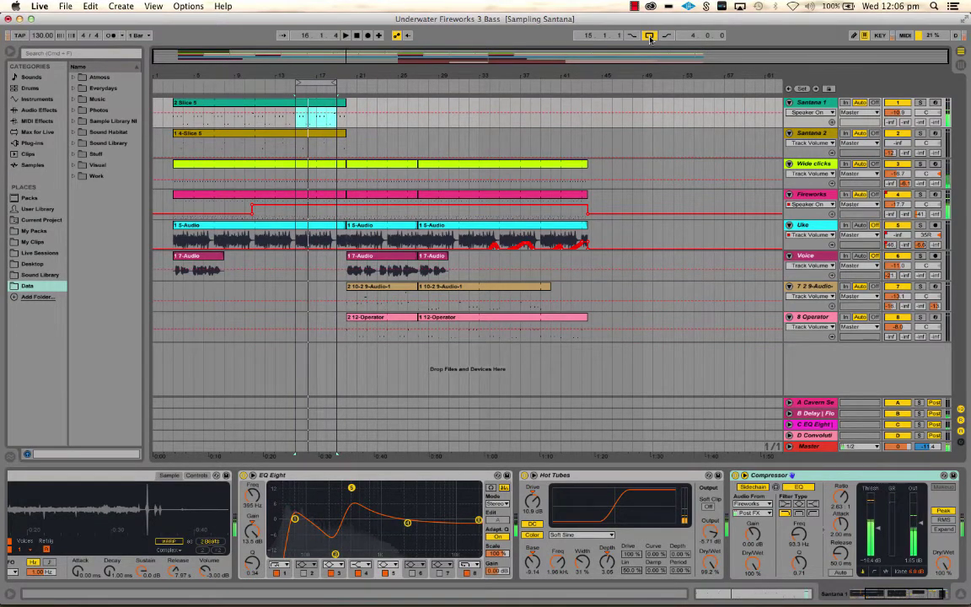
pyautogui.press('space')
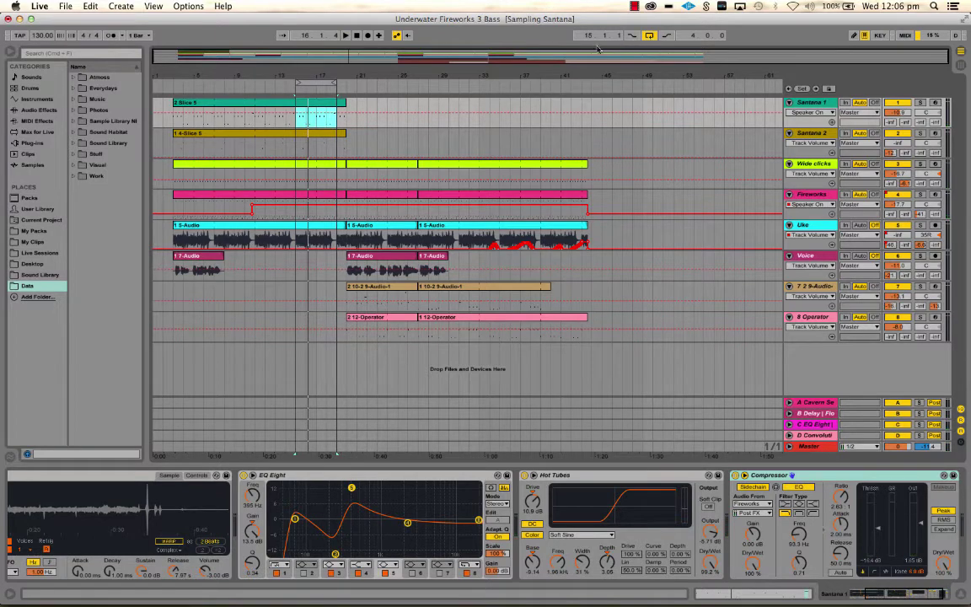
# Examine the arrangement timeline at several magnifications, closing in on the Uke waveform around position 10.2.3
pyautogui.click(460, 75)
pyautogui.moveTo(459, 75); pyautogui.dragTo(478, 82)
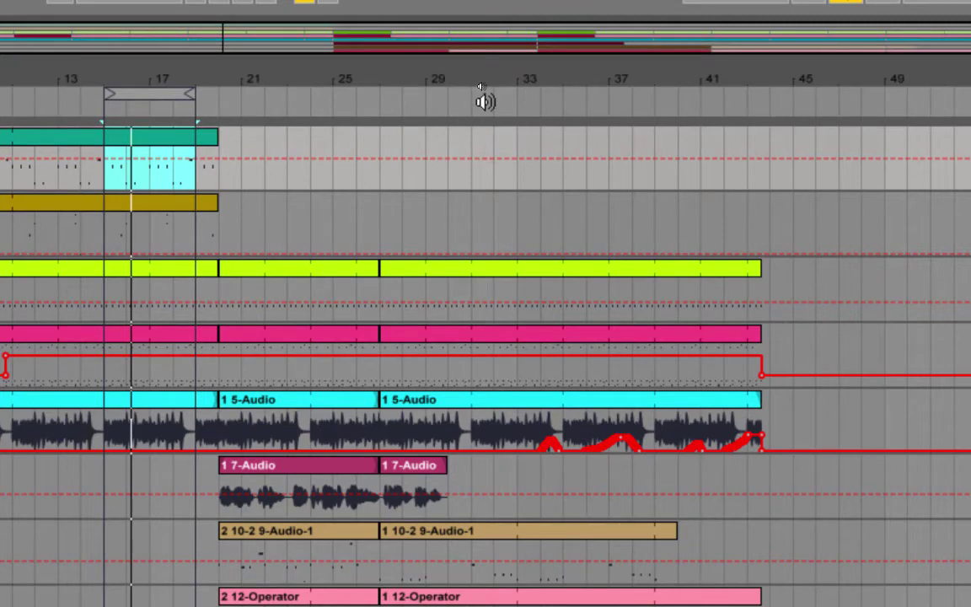
pyautogui.moveTo(481, 77)
pyautogui.mouseDown()
pyautogui.moveTo(481, 127)
pyautogui.moveTo(486, 74)
pyautogui.mouseUp()
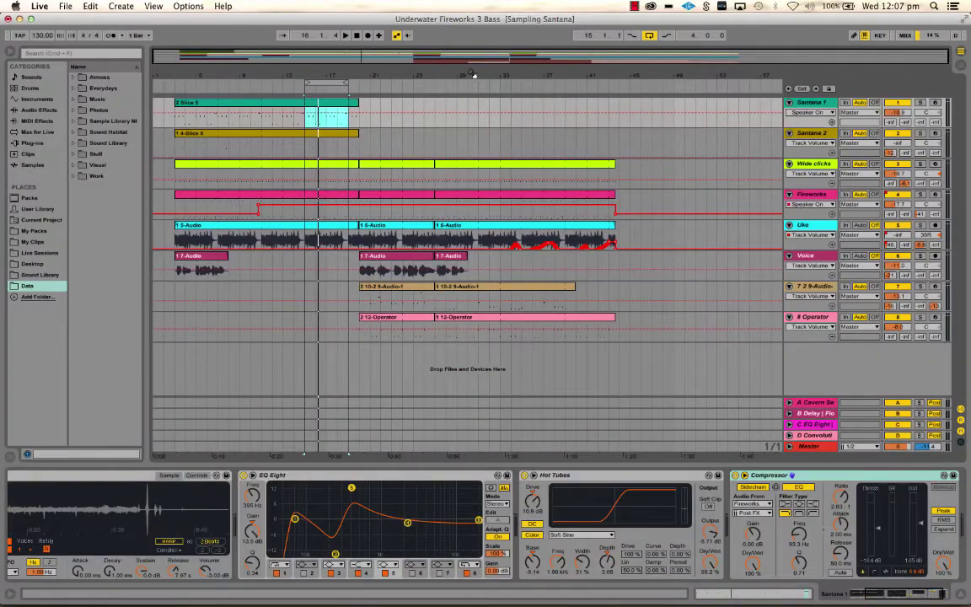
pyautogui.moveTo(470, 76)
pyautogui.mouseDown()
pyautogui.moveTo(471, 158)
pyautogui.moveTo(473, 75)
pyautogui.mouseUp()
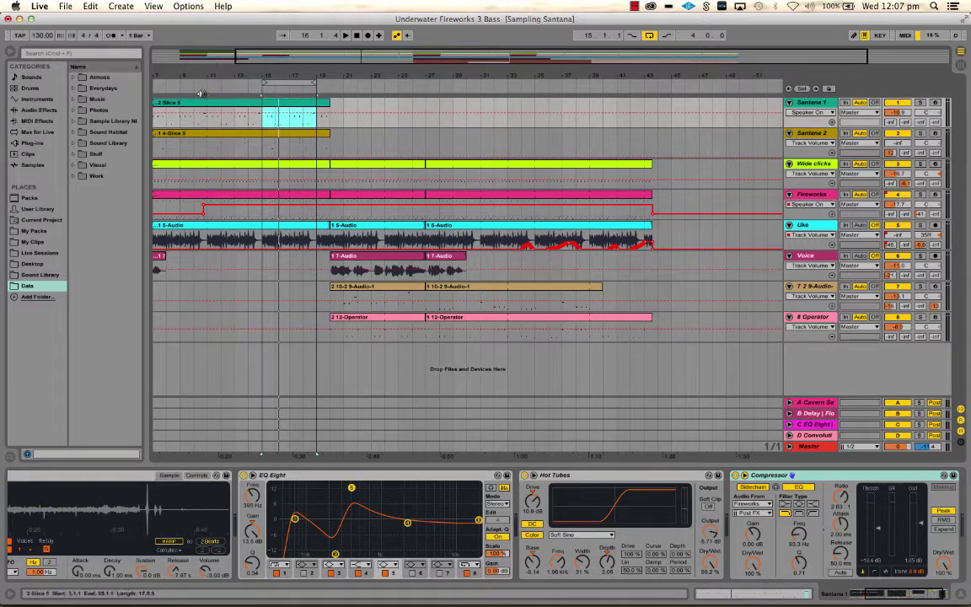
pyautogui.moveTo(181, 74); pyautogui.dragTo(204, 110)
pyautogui.hscroll(-5, 225, 152)
pyautogui.hscroll(2, 323, 153)
pyautogui.hscroll(-5, 361, 172)
pyautogui.hscroll(1, 361, 172)
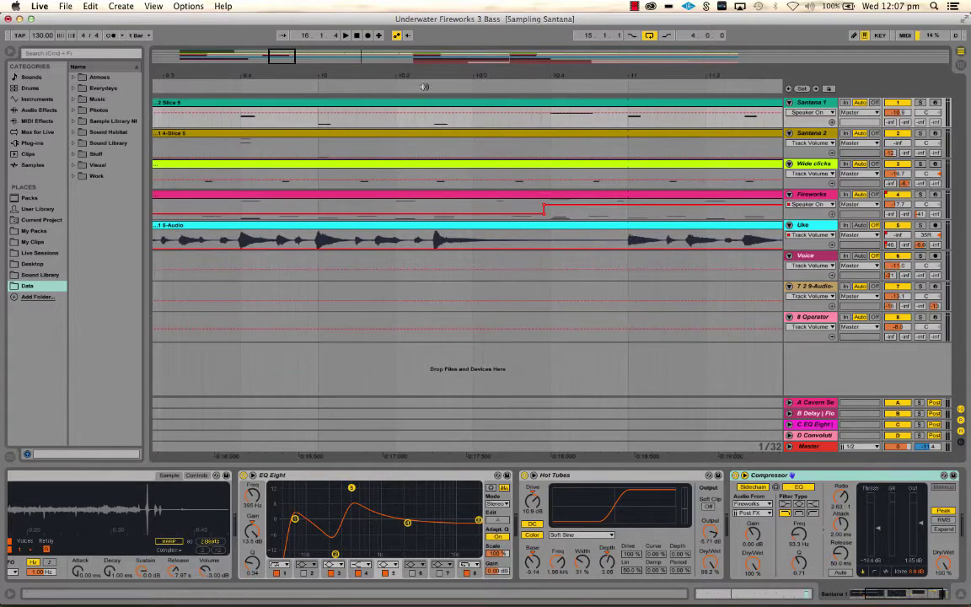
pyautogui.moveTo(443, 73); pyautogui.dragTo(433, 206)
pyautogui.moveTo(430, 75)
pyautogui.mouseDown()
pyautogui.moveTo(430, 34)
pyautogui.moveTo(429, 77)
pyautogui.mouseUp()
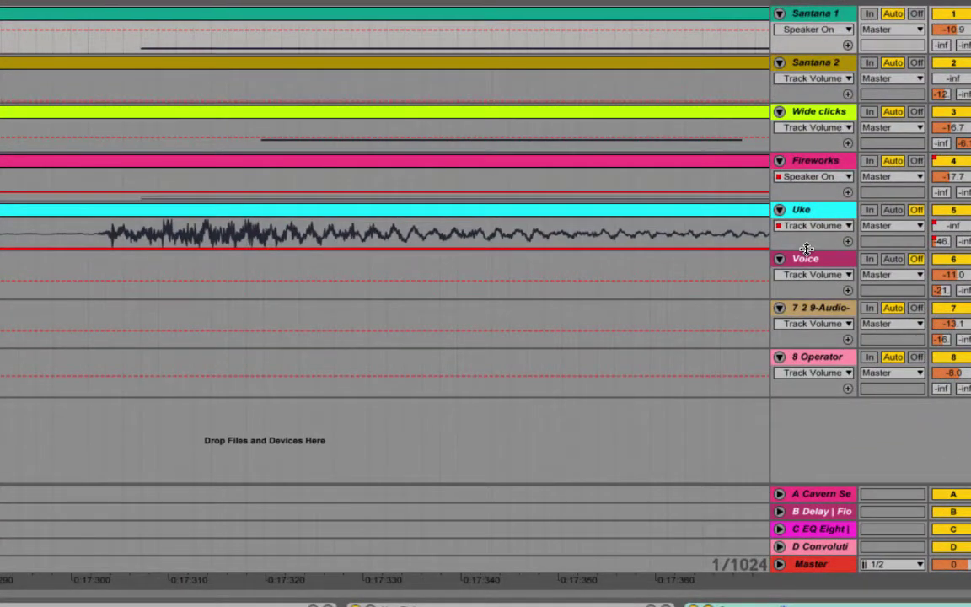
# Enlarge the Uke track to inspect its waveform and return it to its compact height
pyautogui.moveTo(806, 249); pyautogui.dragTo(811, 371)
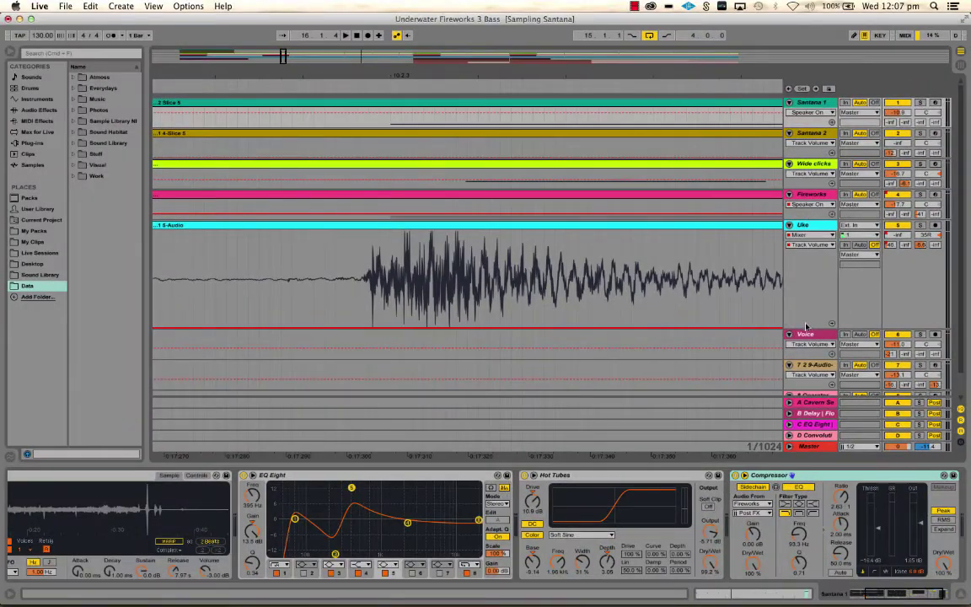
pyautogui.moveTo(805, 326); pyautogui.dragTo(805, 253)
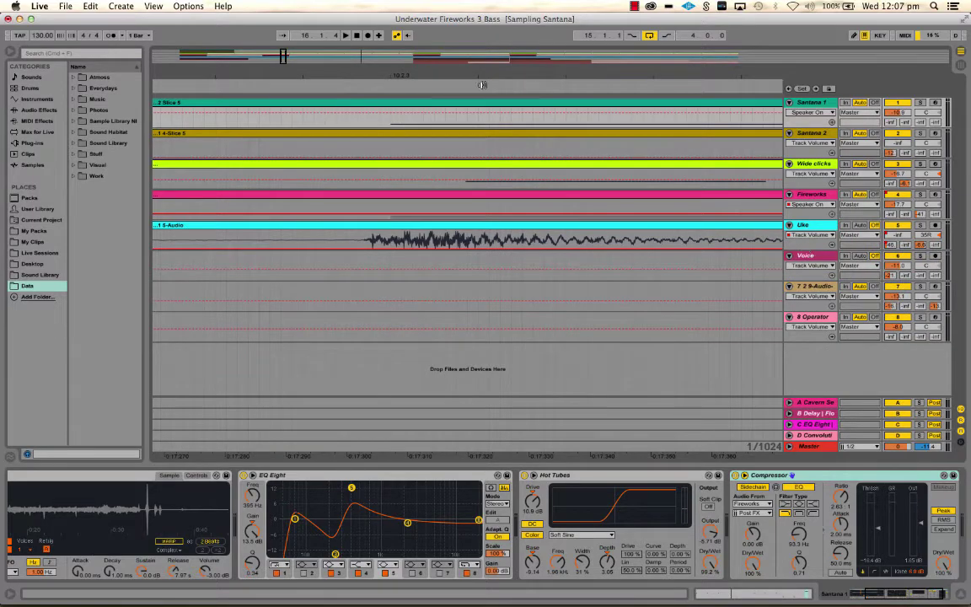
pyautogui.moveTo(455, 76); pyautogui.dragTo(416, 90)
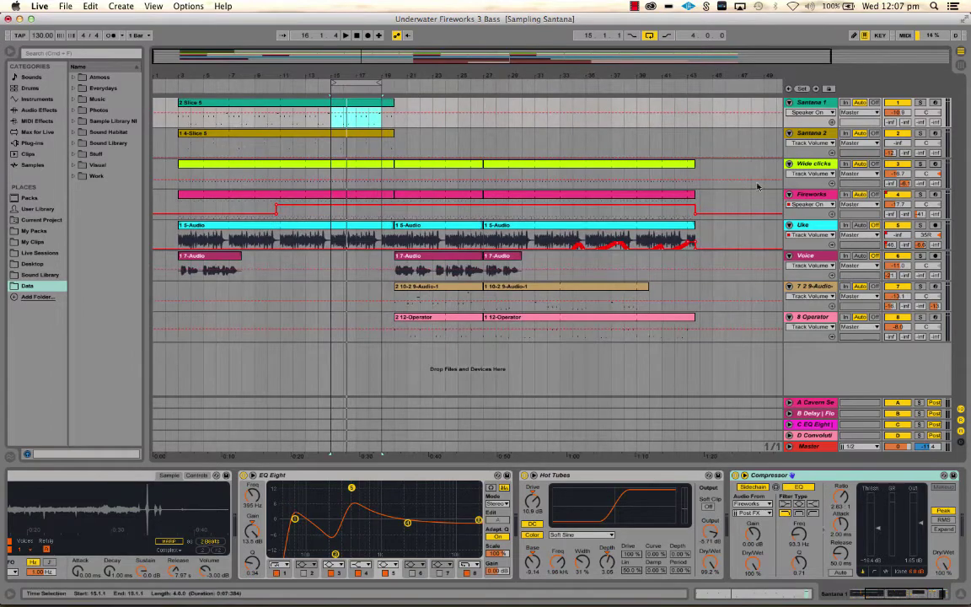
# Increase the height of all arrangement tracks together
pyautogui.moveTo(807, 187); pyautogui.dragTo(810, 293)
pyautogui.moveTo(809, 263); pyautogui.dragTo(798, 189)
pyautogui.press('super+alt+i')
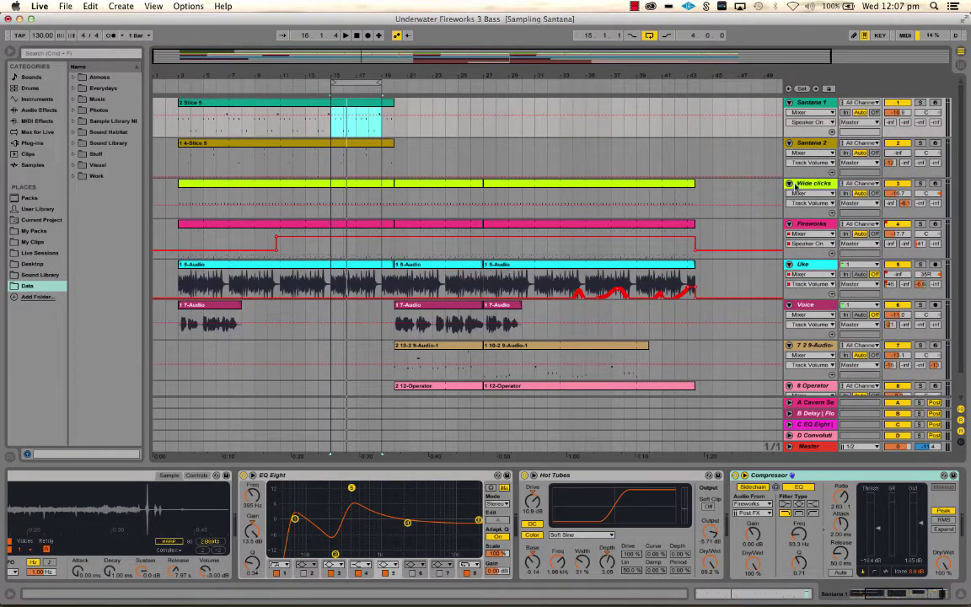
pyautogui.scroll(-2, 697, 244)
pyautogui.scroll(2, 697, 245)
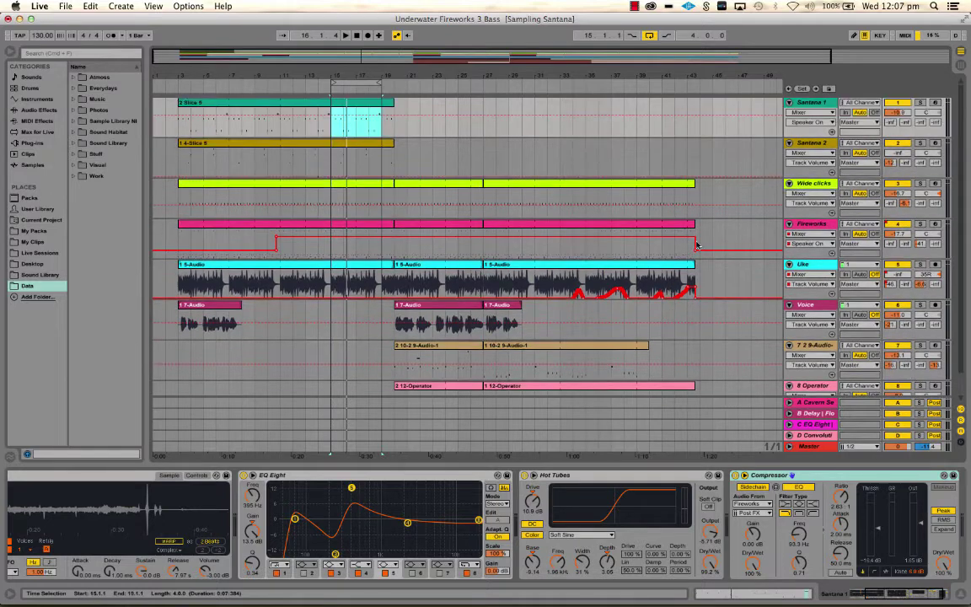
# Collapse and re-expand all tracks at once, and make every track much taller
pyautogui.keyDown('alt'); pyautogui.click(789, 183); pyautogui.keyUp('alt')
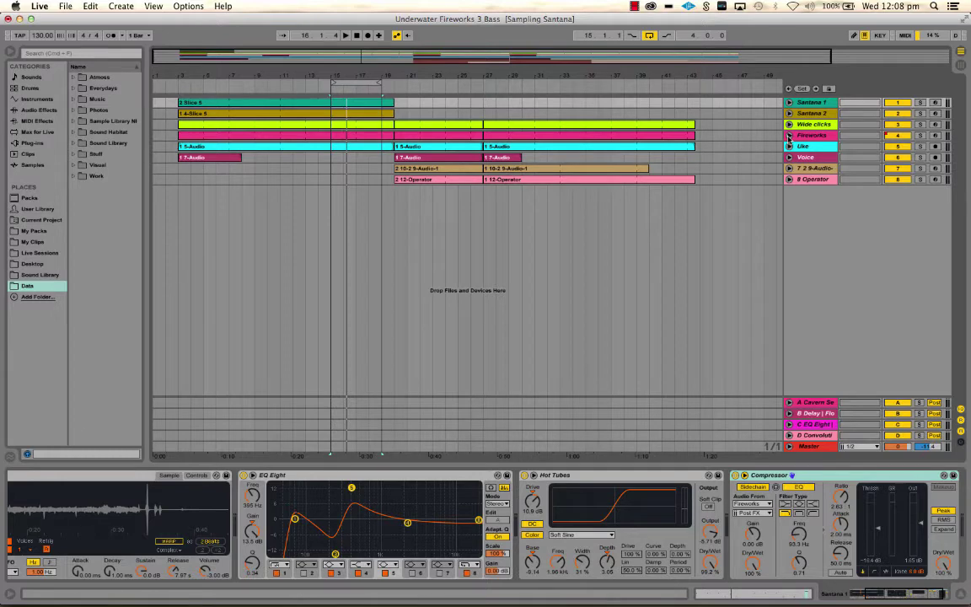
pyautogui.keyDown('alt'); pyautogui.click(790, 135); pyautogui.keyUp('alt')
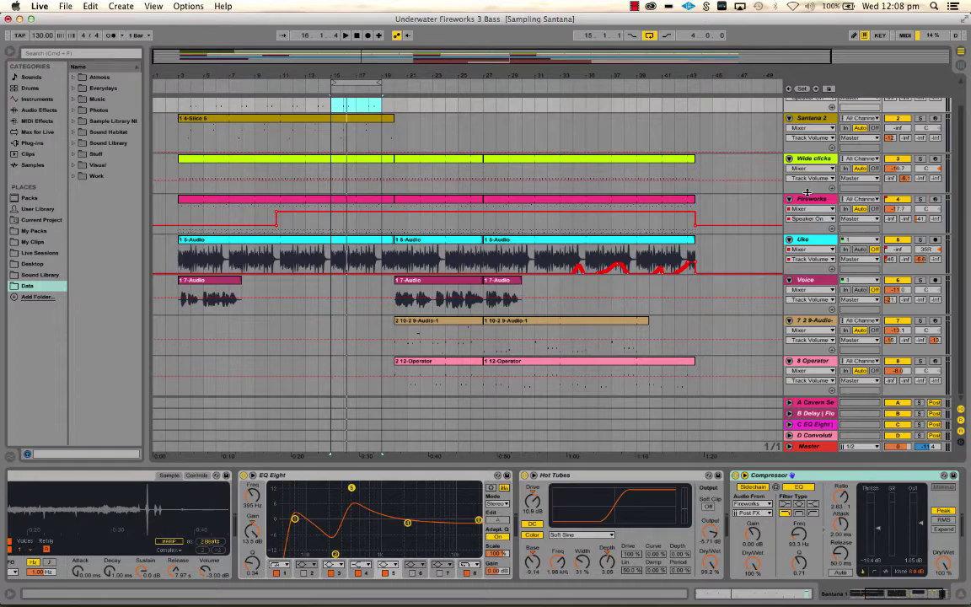
pyautogui.moveTo(806, 193); pyautogui.dragTo(807, 236)
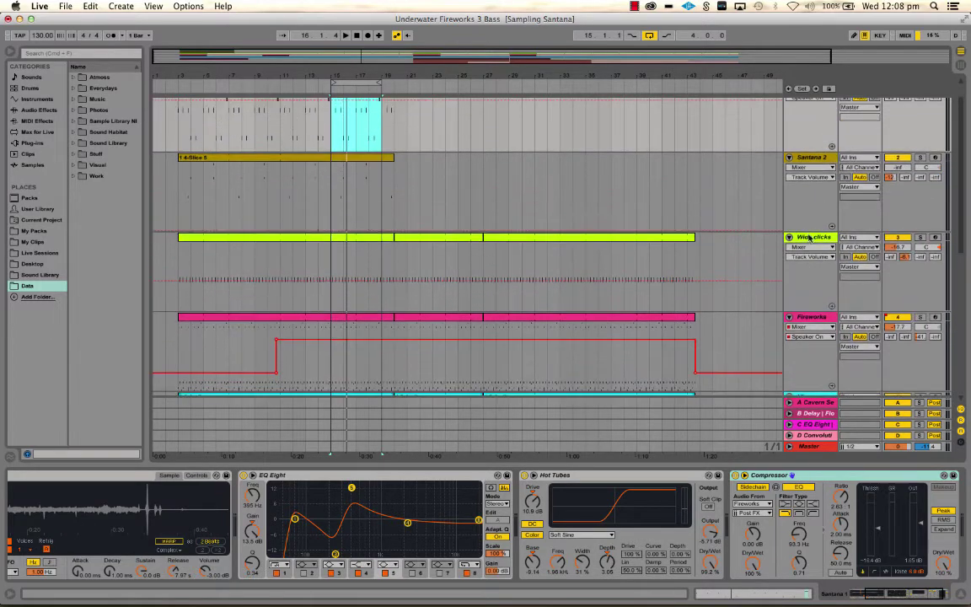
# Collapse and re-expand only the Wide clicks track
pyautogui.click(790, 238)
pyautogui.click(790, 238)
pyautogui.click(789, 238)
pyautogui.click(790, 238)
# Collapse and re-expand all tracks together, and reduce their heights so all eight fit in the arrangement
pyautogui.keyDown('alt'); pyautogui.click(790, 237); pyautogui.keyUp('alt')
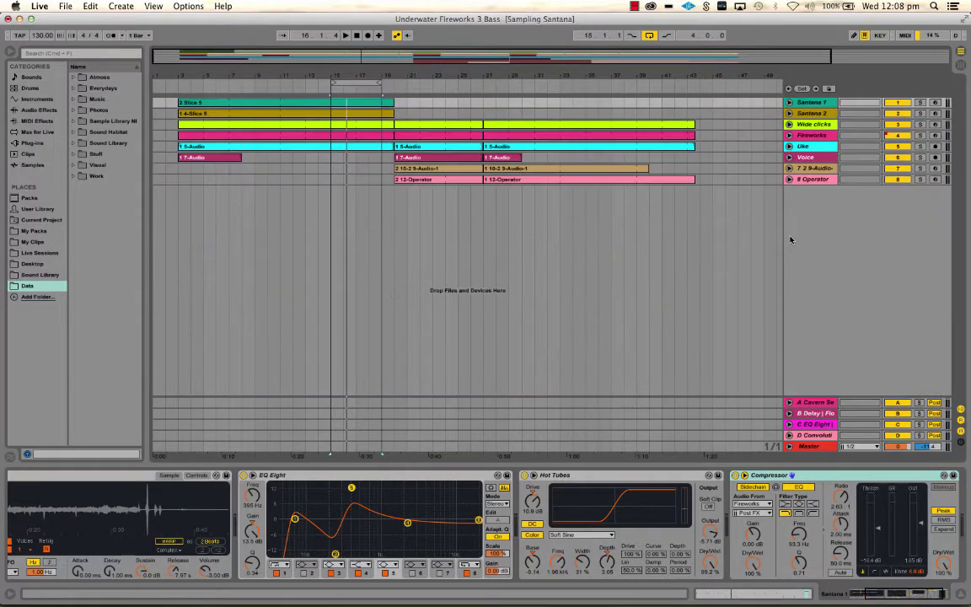
pyautogui.keyDown('alt'); pyautogui.click(791, 139); pyautogui.keyUp('alt')
pyautogui.keyDown('alt'); pyautogui.moveTo(803, 256); pyautogui.dragTo(800, 205); pyautogui.keyUp('alt')
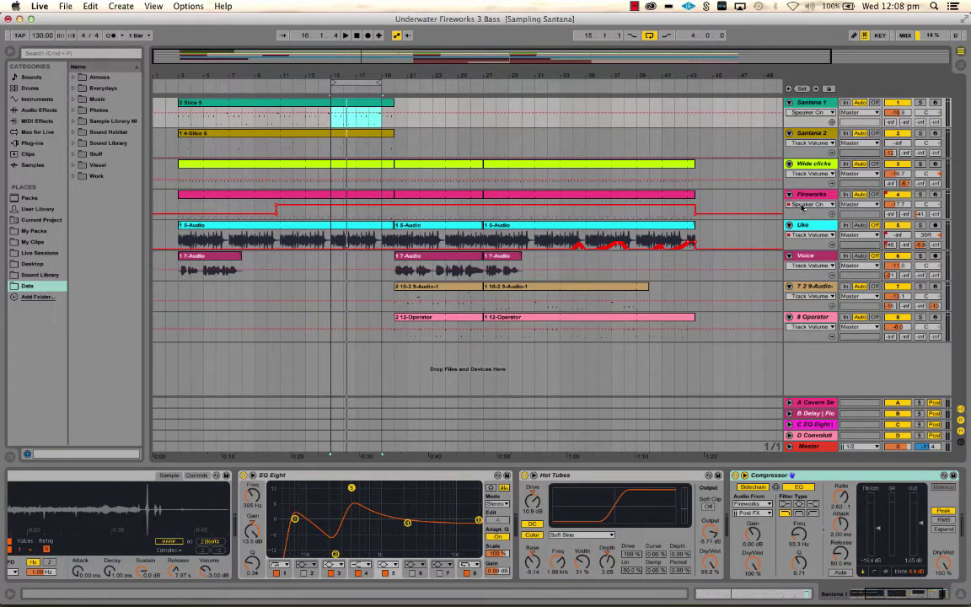
# Place the insert marker on the Santana 2 track at bar 25 and move it along the grid to bar 27
pyautogui.click(446, 139)
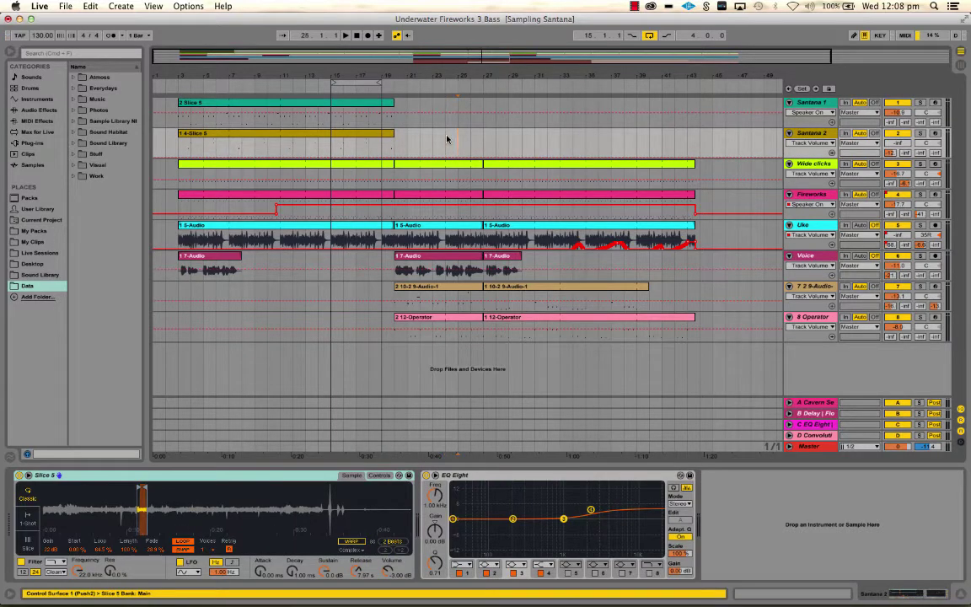
pyautogui.press('Right')
pyautogui.press('Right')
pyautogui.press('Right')
pyautogui.press('Right')
pyautogui.press('Right')
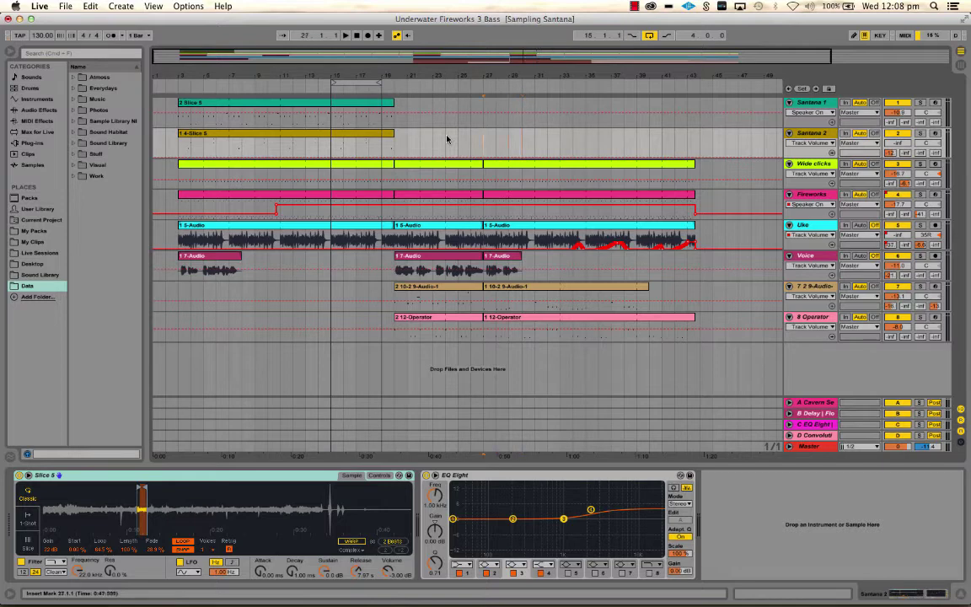
# Move the insert marker to bar 28 on the Santana 2 track and set the arrangement to a fixed grid of 1 Bar
pyautogui.click(489, 142)
pyautogui.rightClick(492, 143)
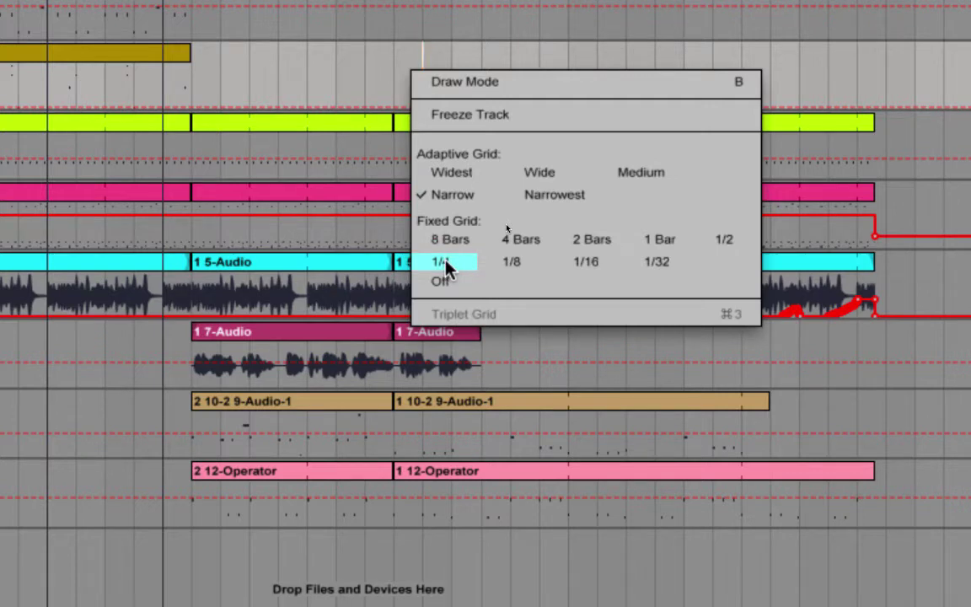
pyautogui.click(659, 242)
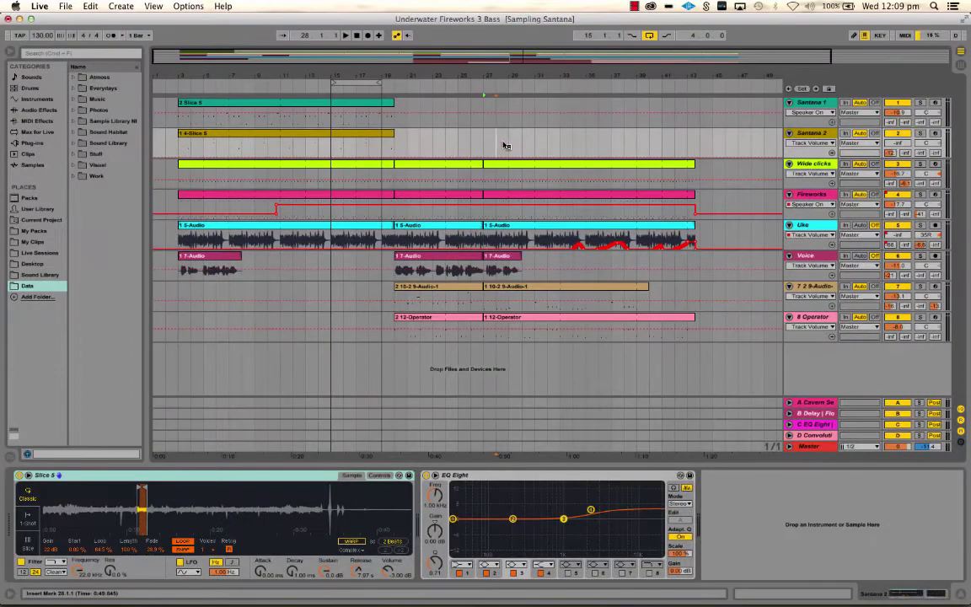
# Set the arrangement's fixed grid to 1/4, followed by 1/8
pyautogui.moveTo(509, 76); pyautogui.dragTo(504, 148)
pyautogui.moveTo(456, 92); pyautogui.dragTo(456, 105)
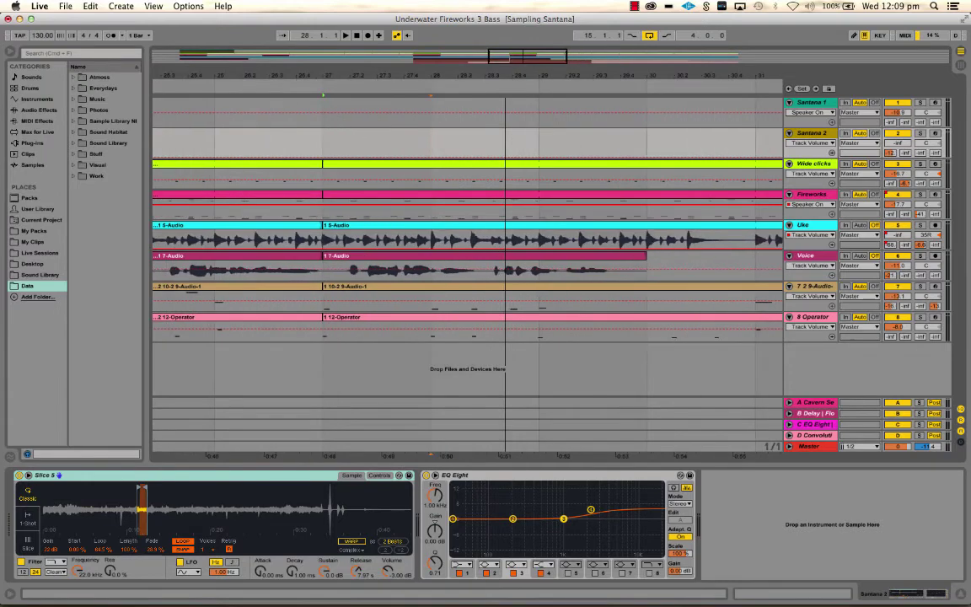
pyautogui.rightClick(483, 148)
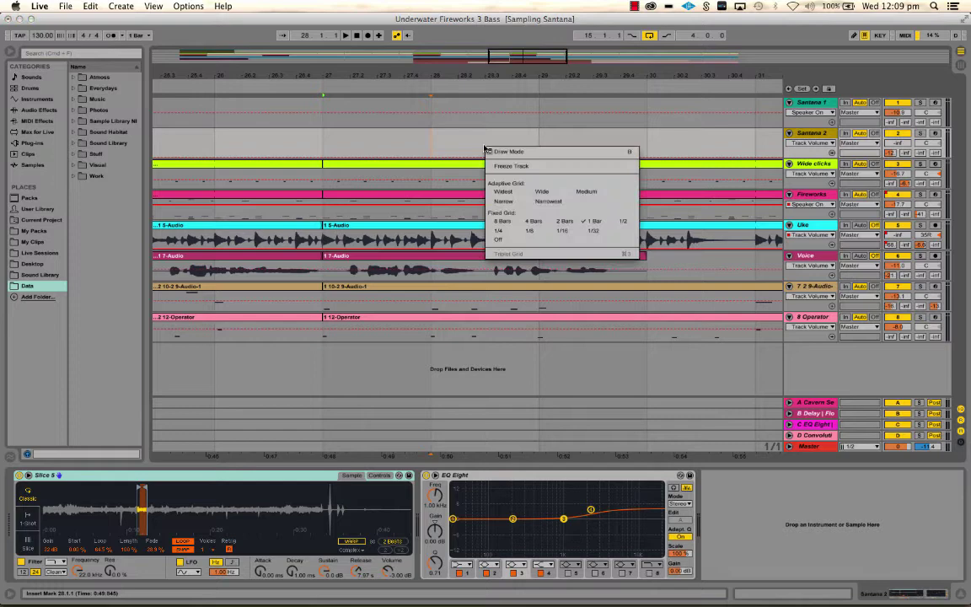
pyautogui.click(503, 233)
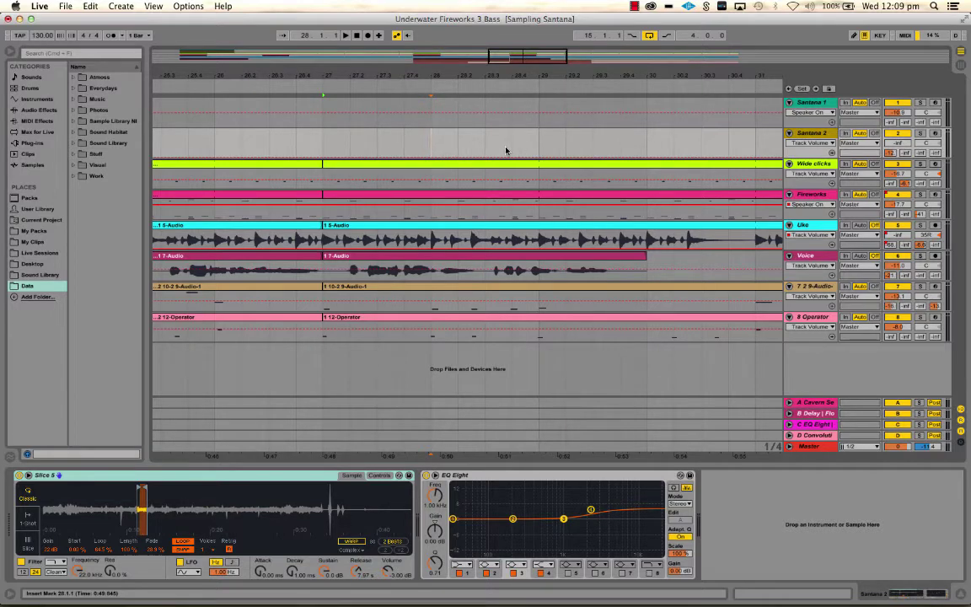
pyautogui.rightClick(506, 150)
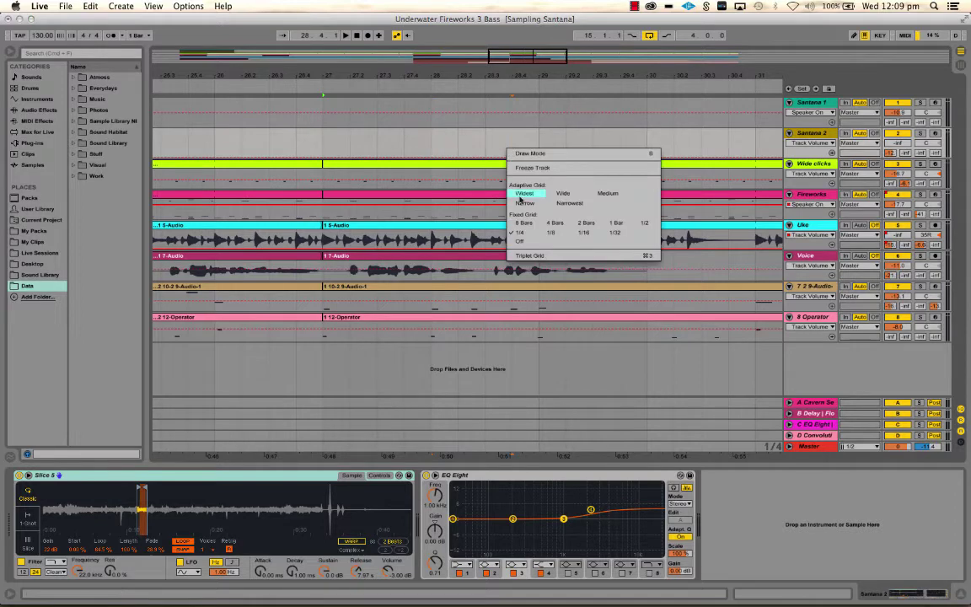
pyautogui.click(551, 235)
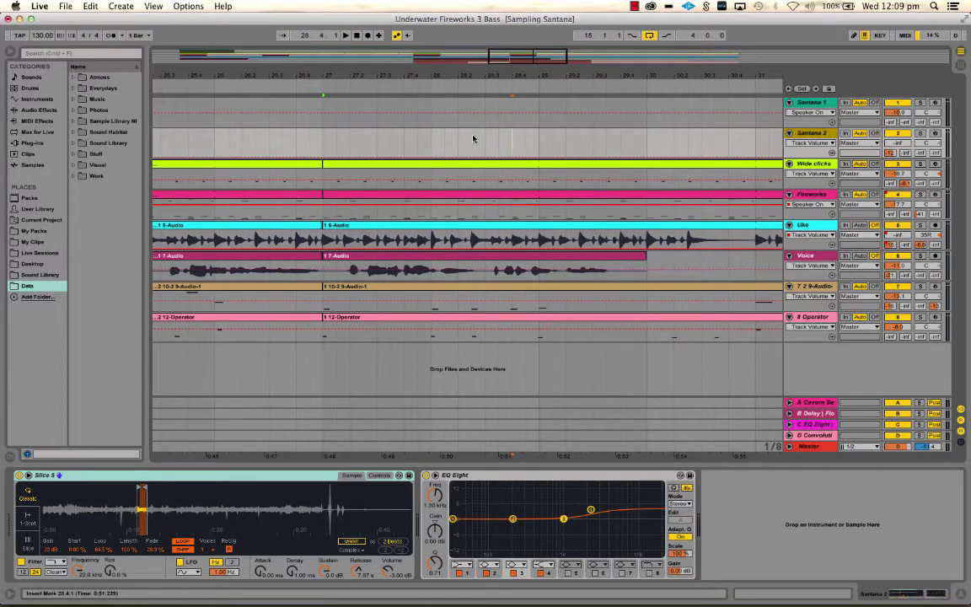
# Switch the arrangement to the Narrow adaptive grid and examine the grid spacing at close and wide zoom levels
pyautogui.rightClick(486, 140)
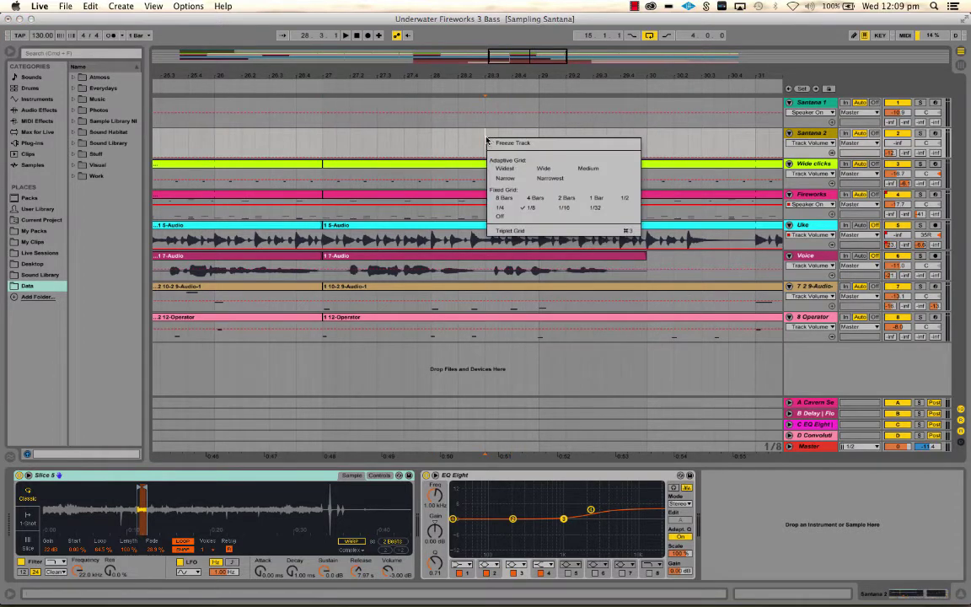
pyautogui.click(505, 179)
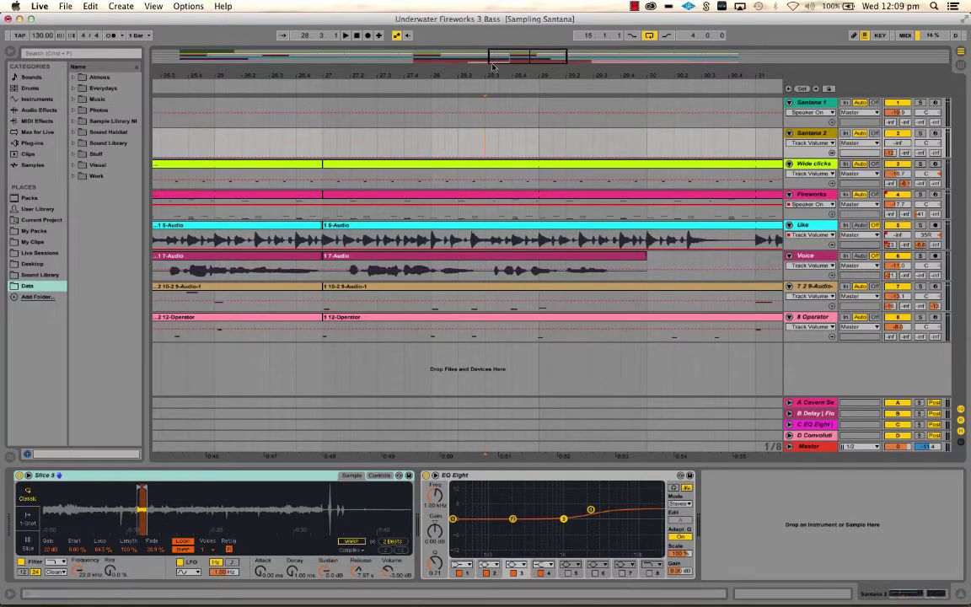
pyautogui.moveTo(495, 75); pyautogui.dragTo(492, 126)
pyautogui.moveTo(442, 105); pyautogui.dragTo(443, 143)
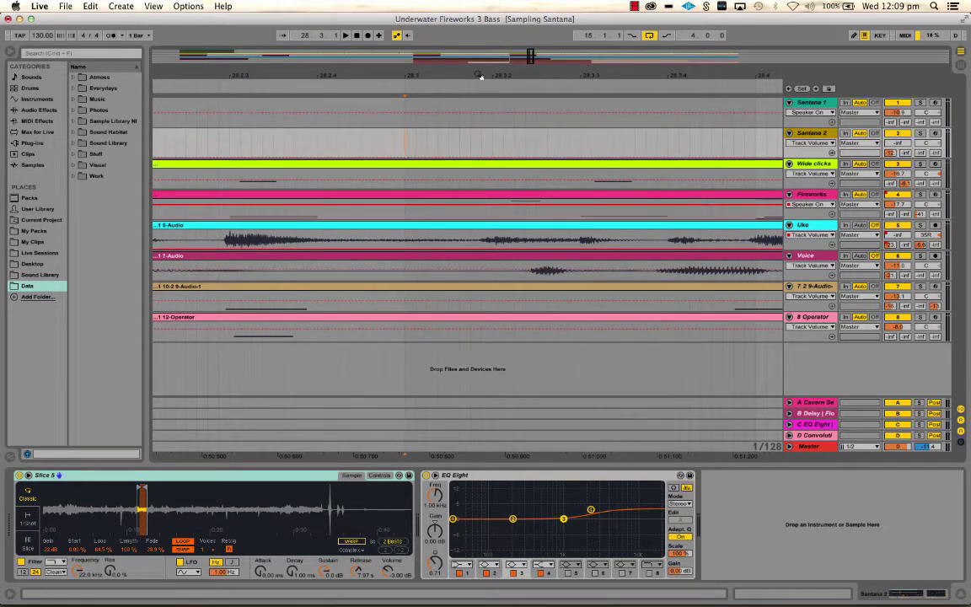
pyautogui.moveTo(447, 75); pyautogui.dragTo(448, 42)
pyautogui.scroll(-5, 447, 140)
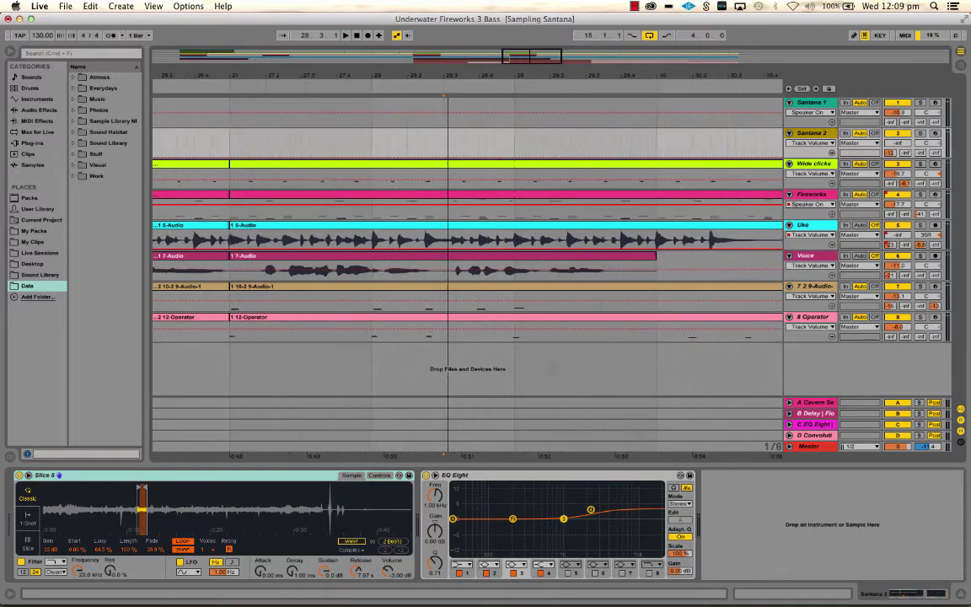
pyautogui.scroll(-6, 463, 146)
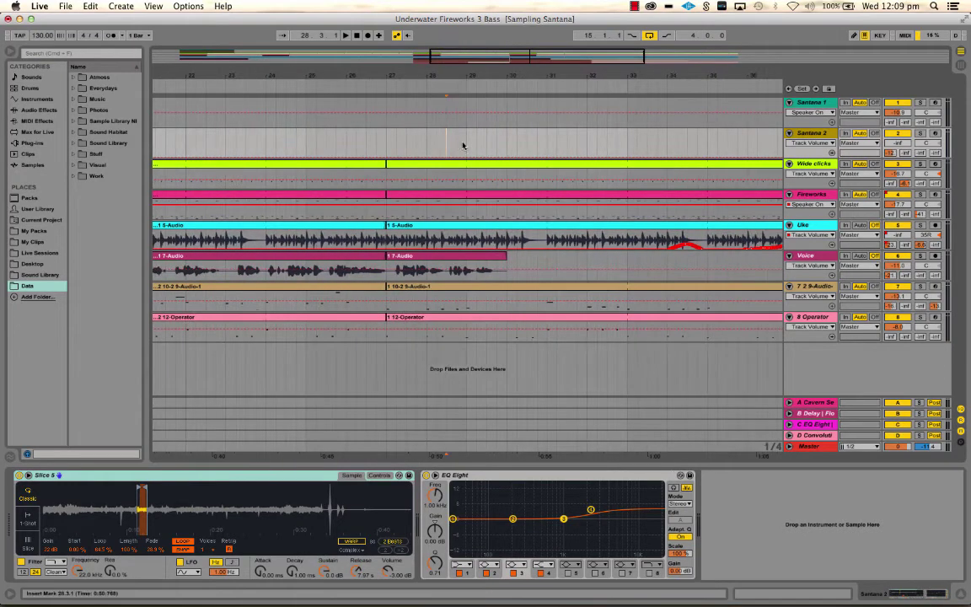
# Play the arrangement from 28.3.1, restart playback from bar 32, and stop it
pyautogui.press('space')
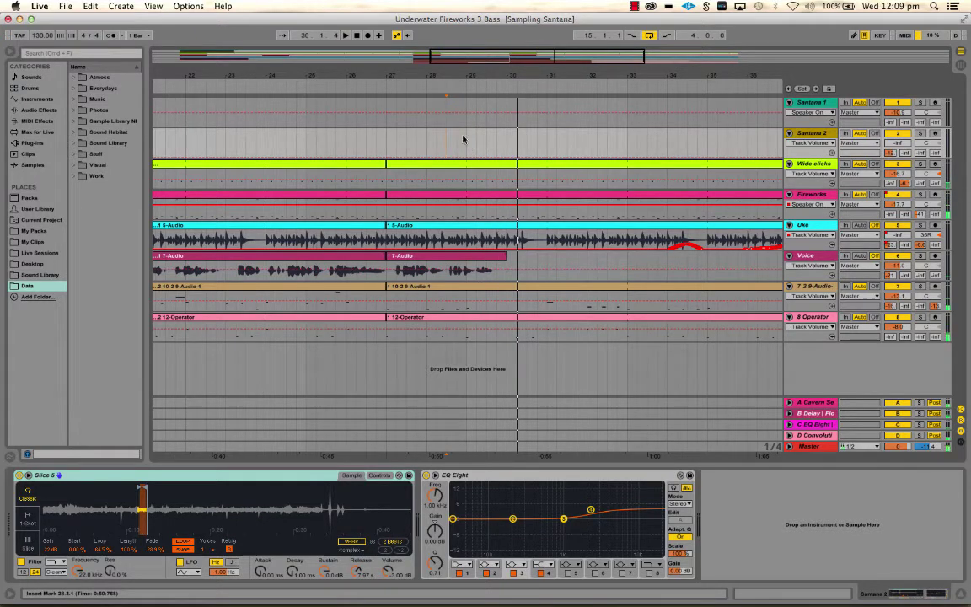
pyautogui.moveTo(493, 76); pyautogui.dragTo(493, 44)
pyautogui.click(490, 151)
pyautogui.press('space')
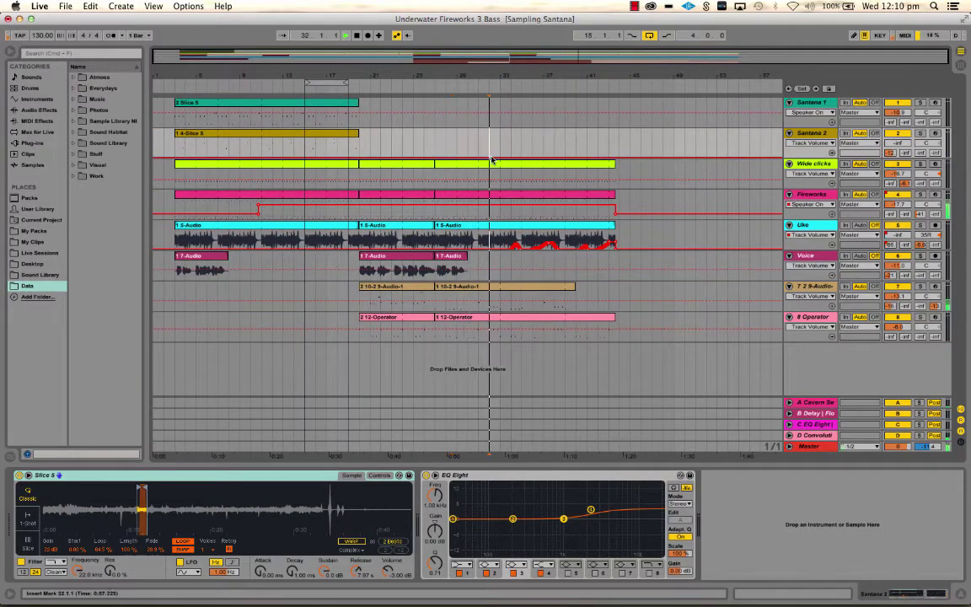
pyautogui.press('space')
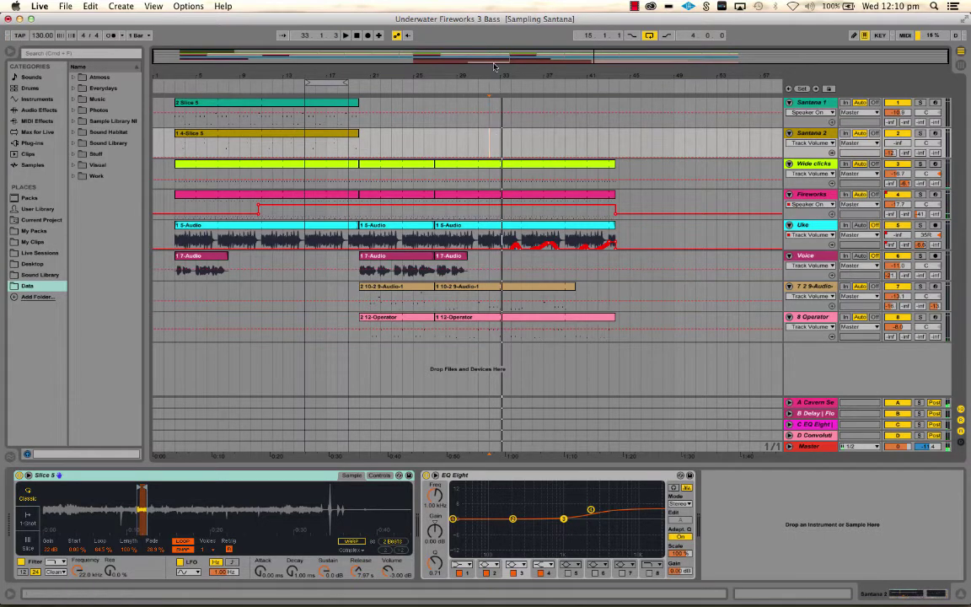
# Trim both ends of the Voice track's clip at bar 20 so it spans 21.3.1 to 23.1.1
pyautogui.moveTo(495, 75); pyautogui.dragTo(494, 135)
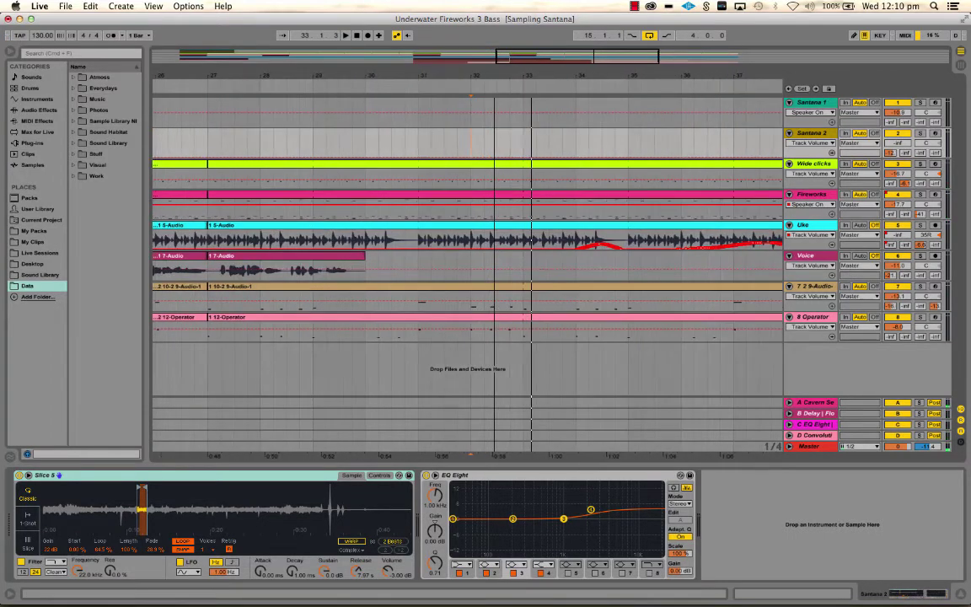
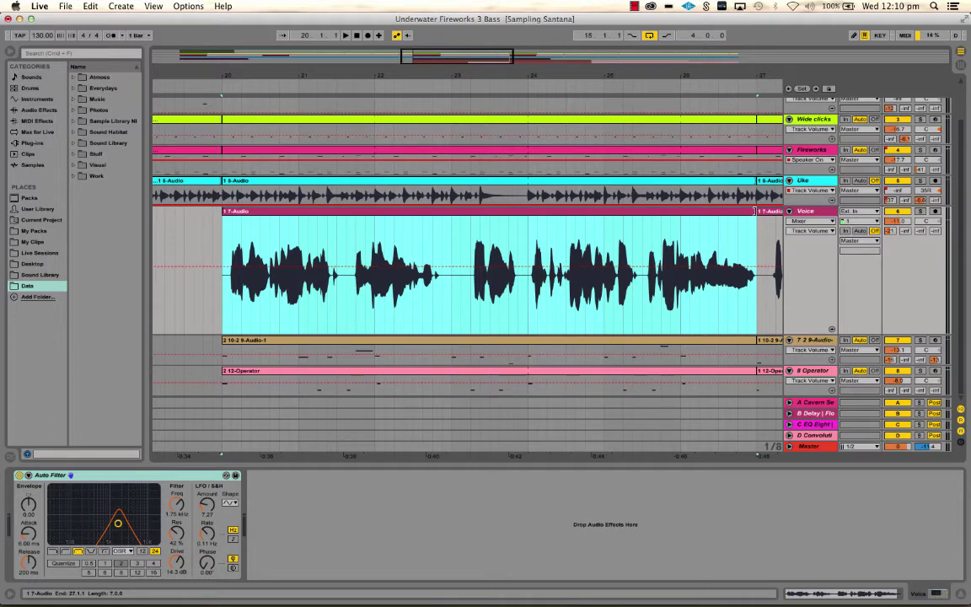
pyautogui.moveTo(754, 210); pyautogui.dragTo(410, 221)
pyautogui.moveTo(223, 216); pyautogui.dragTo(338, 218)
# Place the insert marker at 22.1.4 in the trimmed Voice clip, just before the swell near 22.2
pyautogui.moveTo(396, 74)
pyautogui.mouseDown()
pyautogui.moveTo(395, 211)
pyautogui.moveTo(395, 176)
pyautogui.mouseUp()
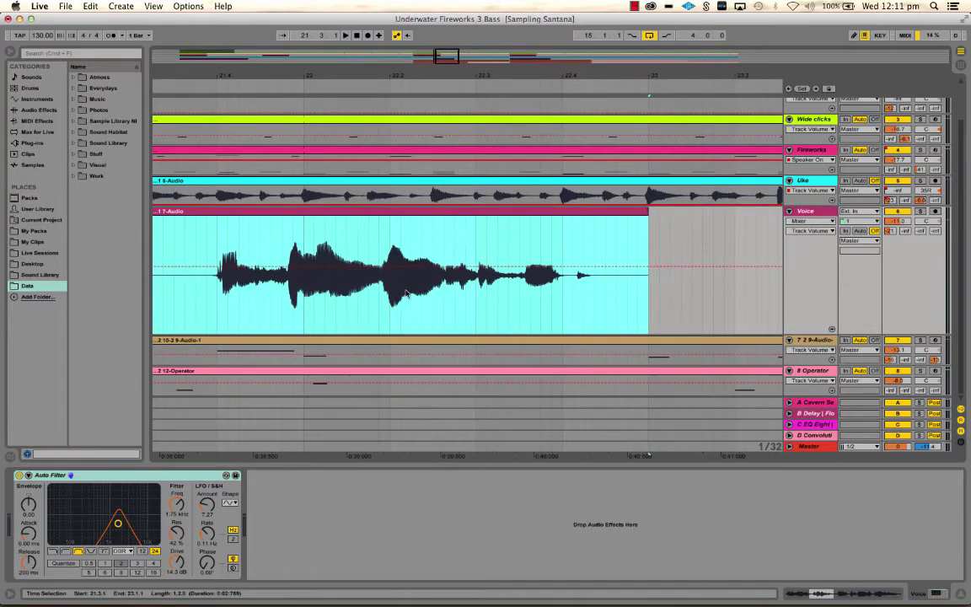
pyautogui.click(381, 302)
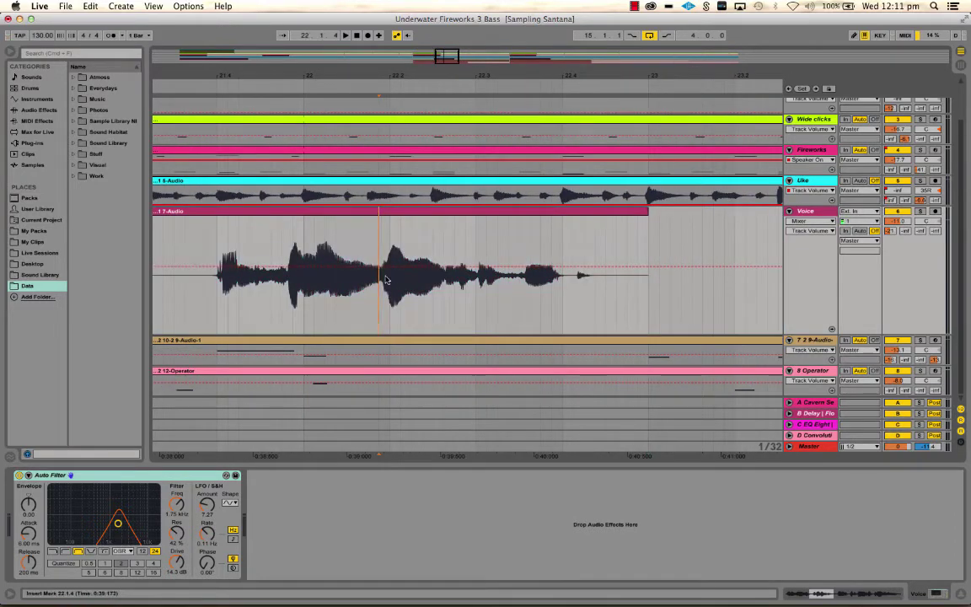
pyautogui.press('Right')
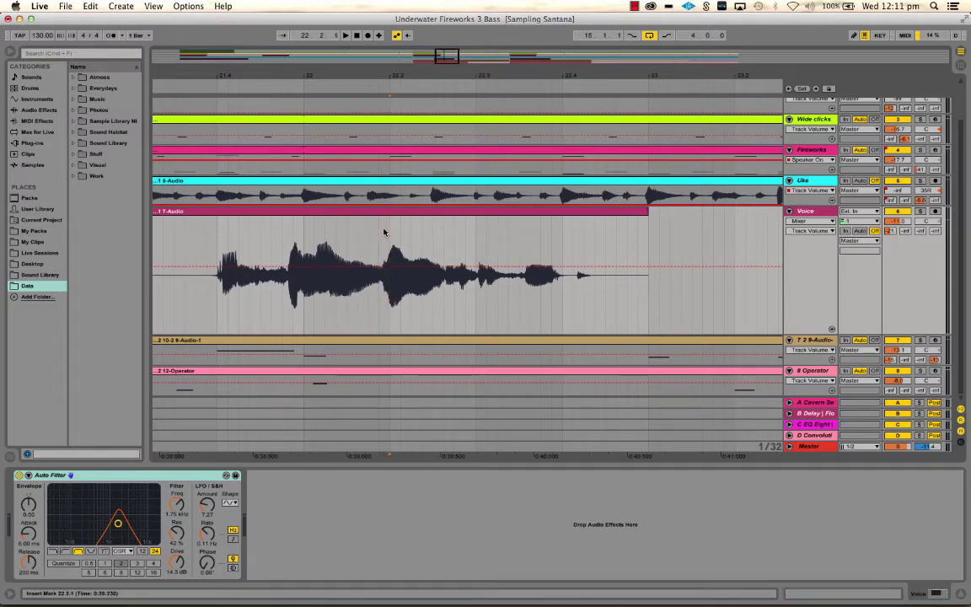
pyautogui.click(379, 230)
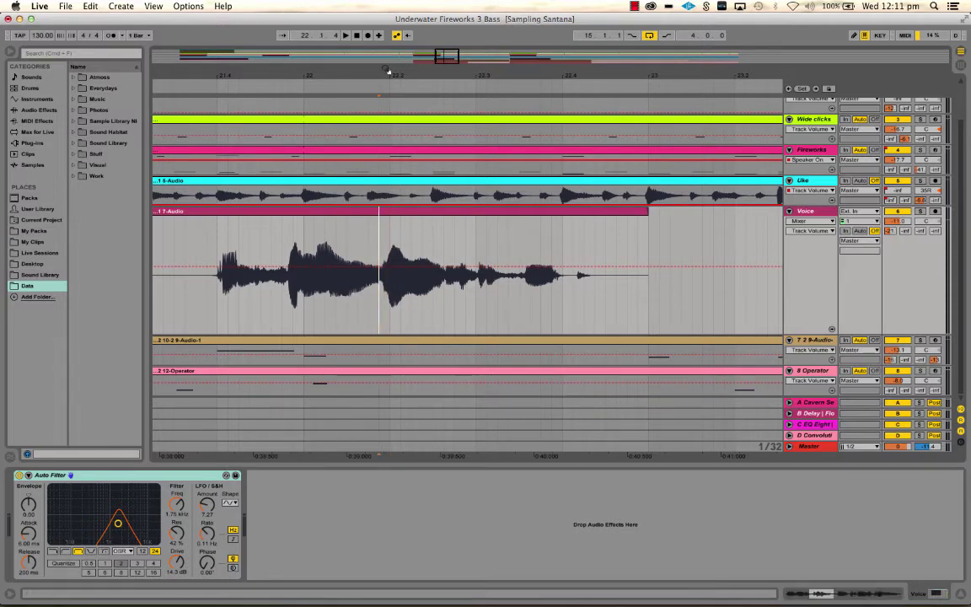
pyautogui.moveTo(382, 72); pyautogui.dragTo(382, 119)
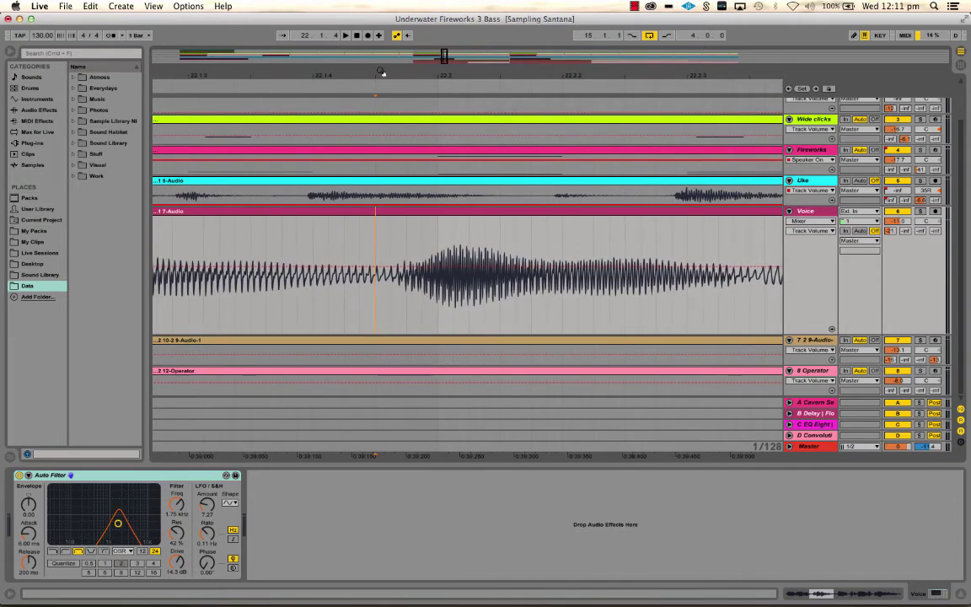
# Turn the arrangement grid off
pyautogui.rightClick(383, 237)
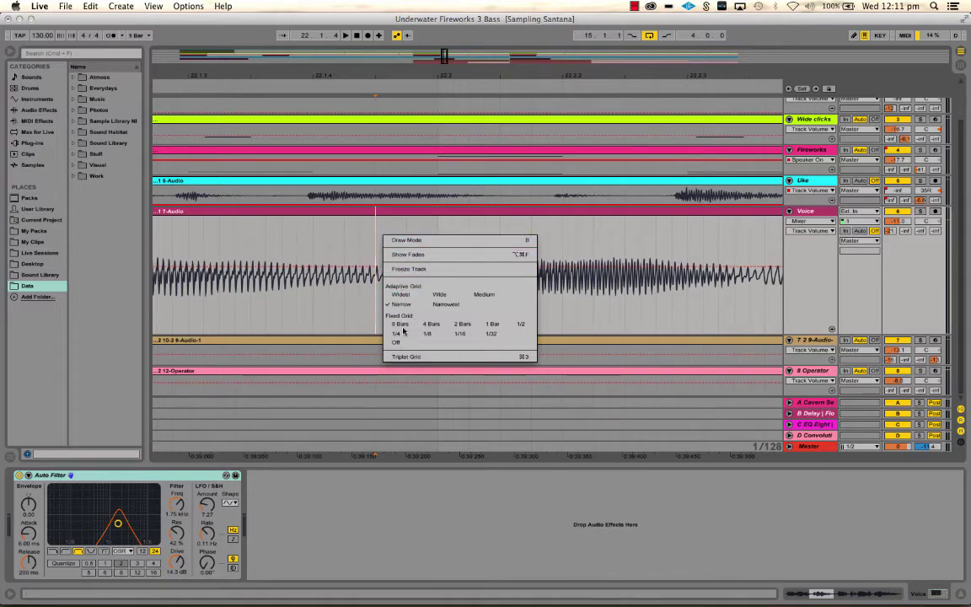
pyautogui.click(402, 347)
pyautogui.rightClick(392, 246)
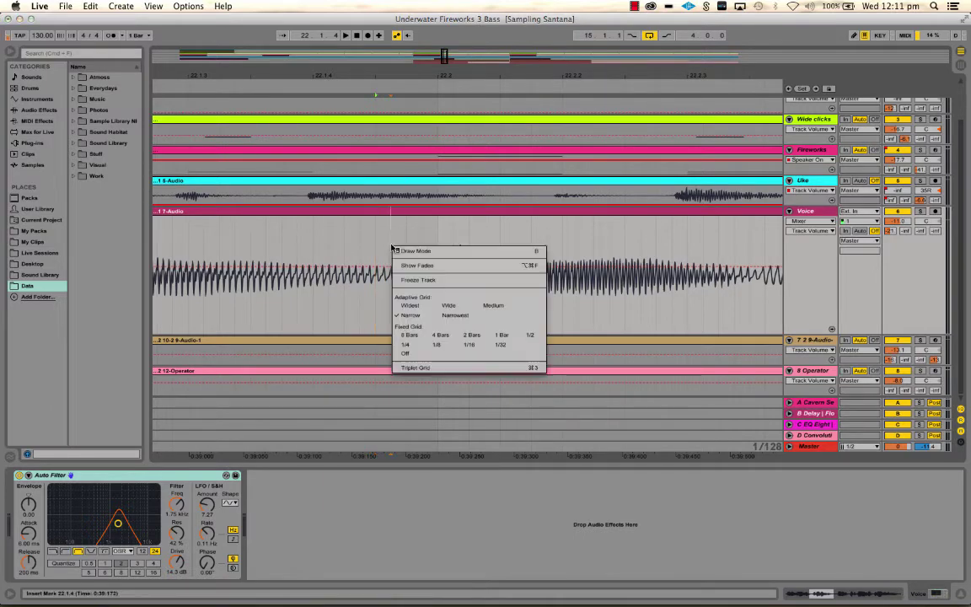
pyautogui.click(405, 353)
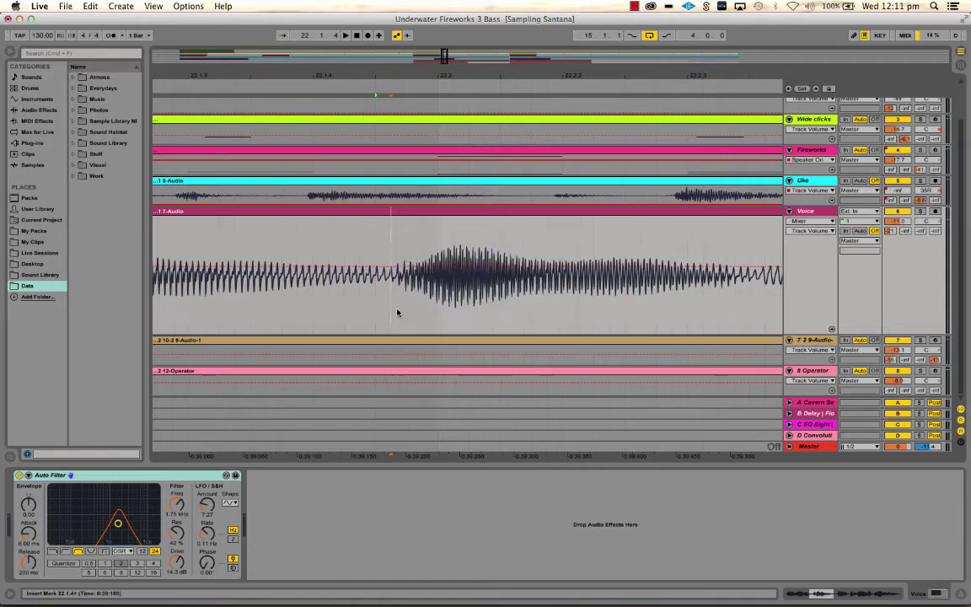
# Place the insert marker freely at the start of the swell in the Voice clip, and restore the Narrow adaptive grid
pyautogui.click(401, 244)
pyautogui.click(397, 244)
pyautogui.rightClick(397, 243)
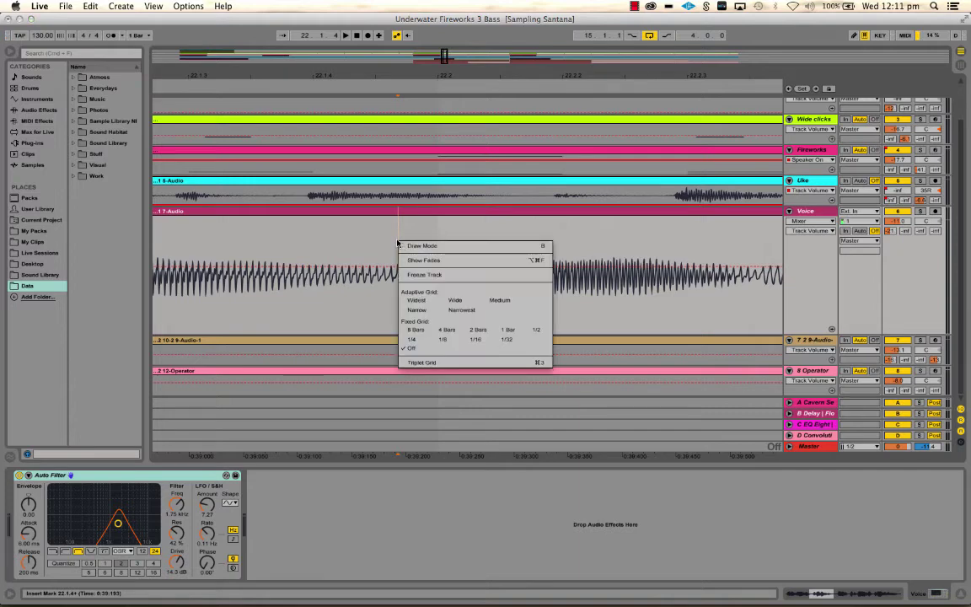
pyautogui.click(416, 310)
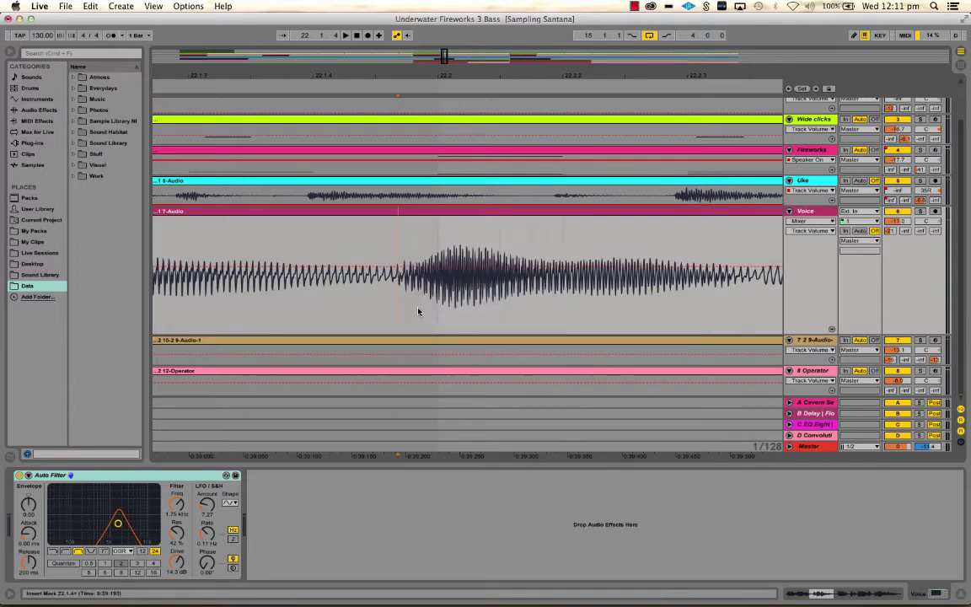
# Split the Voice clip just before the swell and move the second part so it starts at 22.2.1
pyautogui.click(392, 244)
pyautogui.press('super+e')
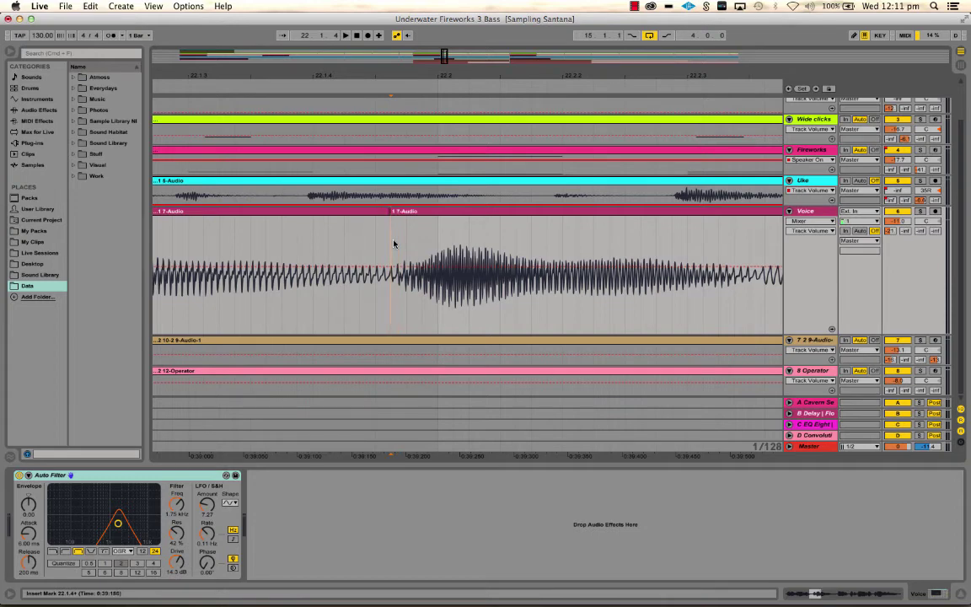
pyautogui.moveTo(394, 212); pyautogui.dragTo(429, 218)
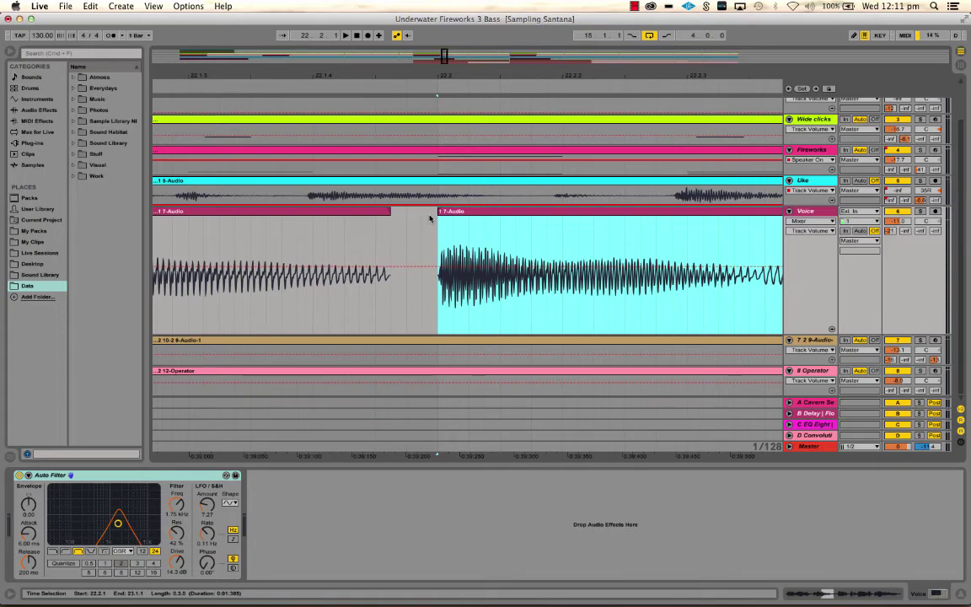
# Reduce the Voice track's height to match the other tracks, and open its clip at bar 27 in Clip View
pyautogui.moveTo(452, 76)
pyautogui.mouseDown()
pyautogui.moveTo(451, 29)
pyautogui.moveTo(454, 56)
pyautogui.moveTo(408, 42)
pyautogui.mouseUp()
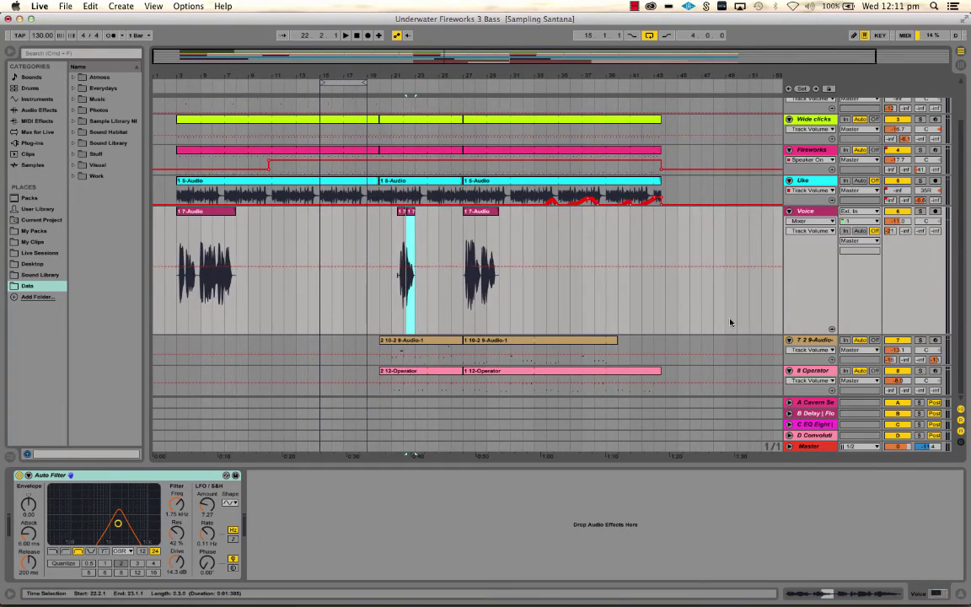
pyautogui.moveTo(803, 333); pyautogui.dragTo(803, 240)
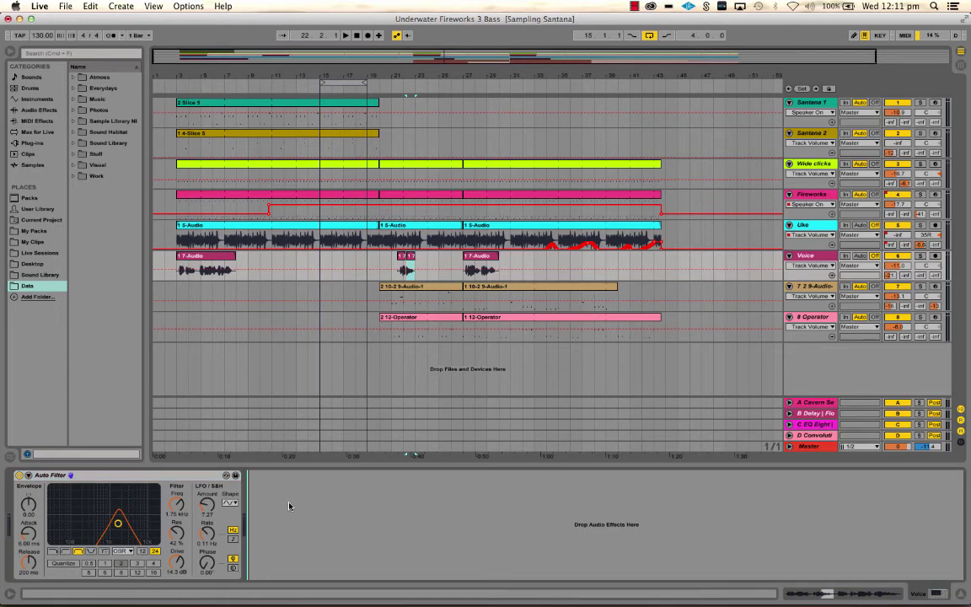
pyautogui.click(142, 479)
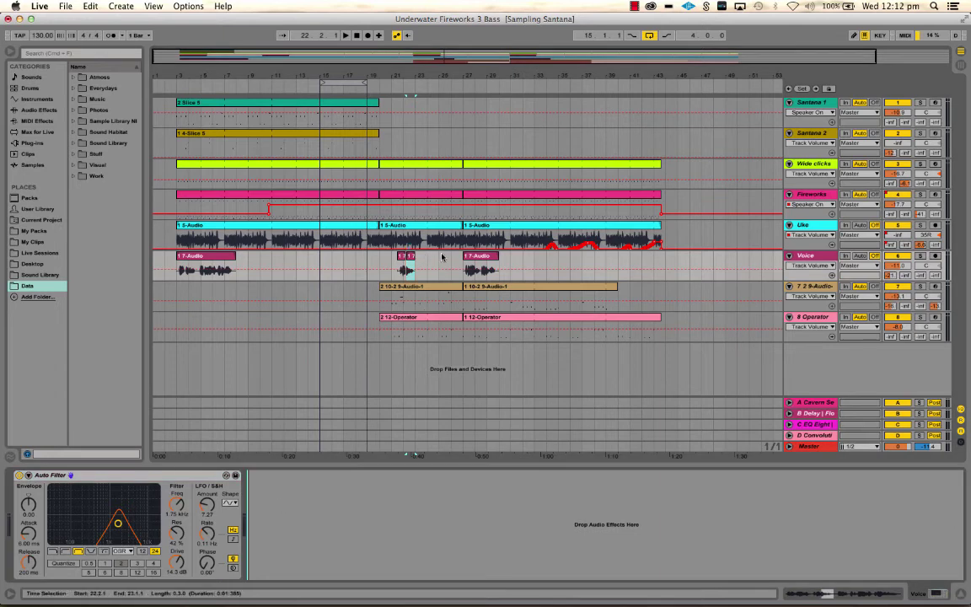
pyautogui.doubleClick(480, 268)
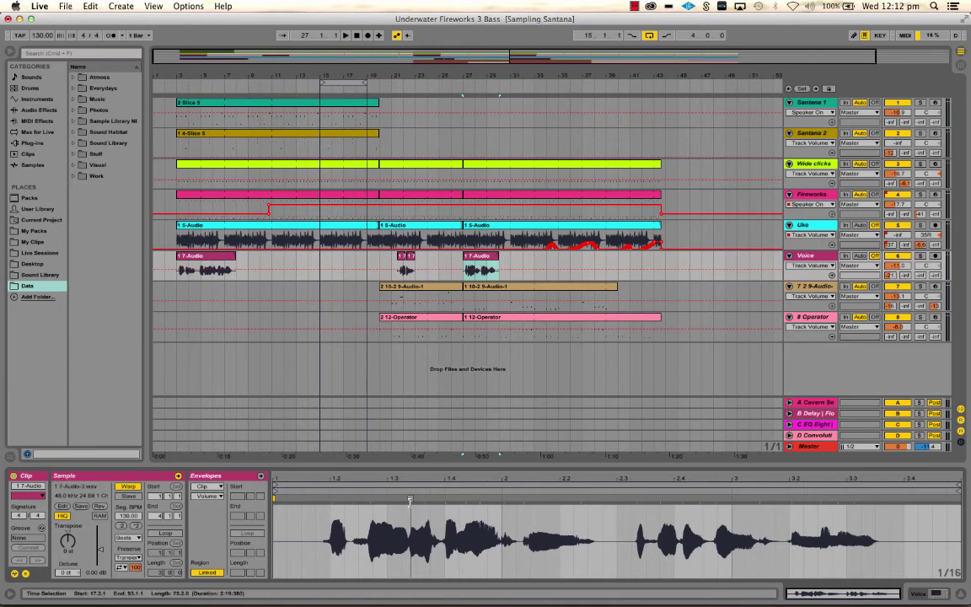
# Open the MIDI clip at bar 20 on the 7 2 9-Audio track in Clip View to examine its notes
pyautogui.click(421, 286)
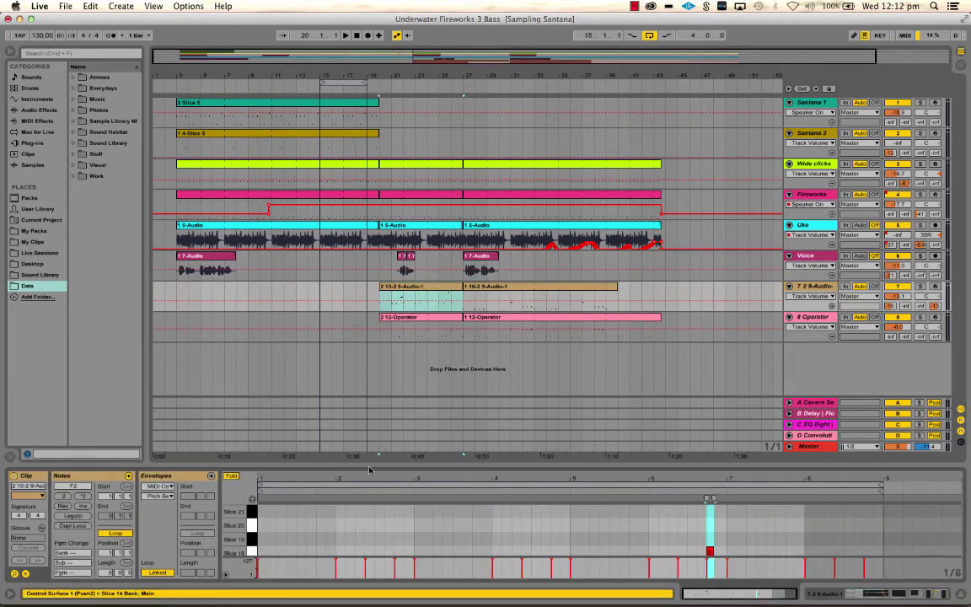
pyautogui.moveTo(369, 464)
pyautogui.mouseDown()
pyautogui.moveTo(368, 350)
pyautogui.moveTo(369, 465)
pyautogui.mouseUp()
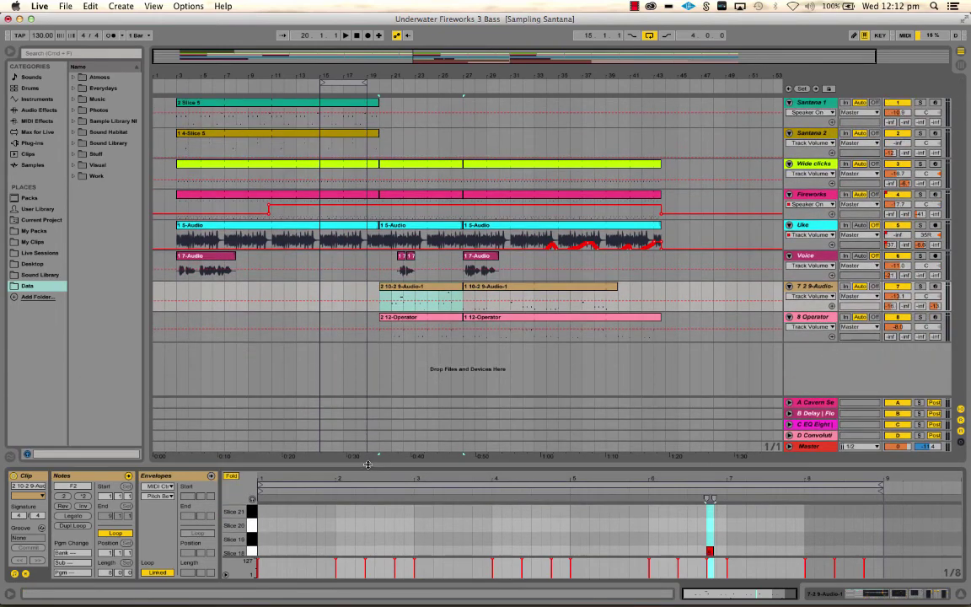
# Display the devices on the Uke and Operator tracks, and look through the whole device chain of Santana 1
pyautogui.click(815, 227)
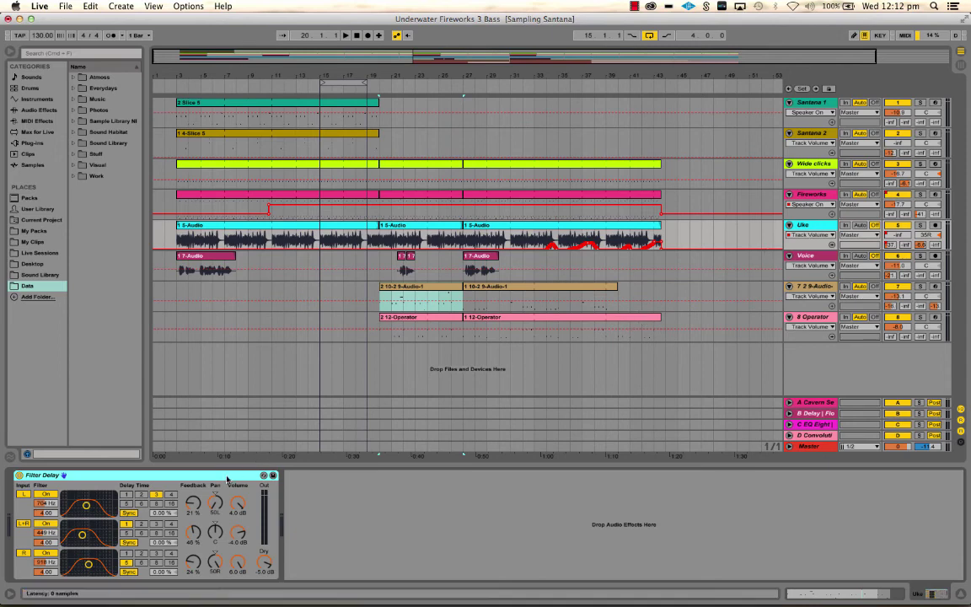
pyautogui.click(813, 318)
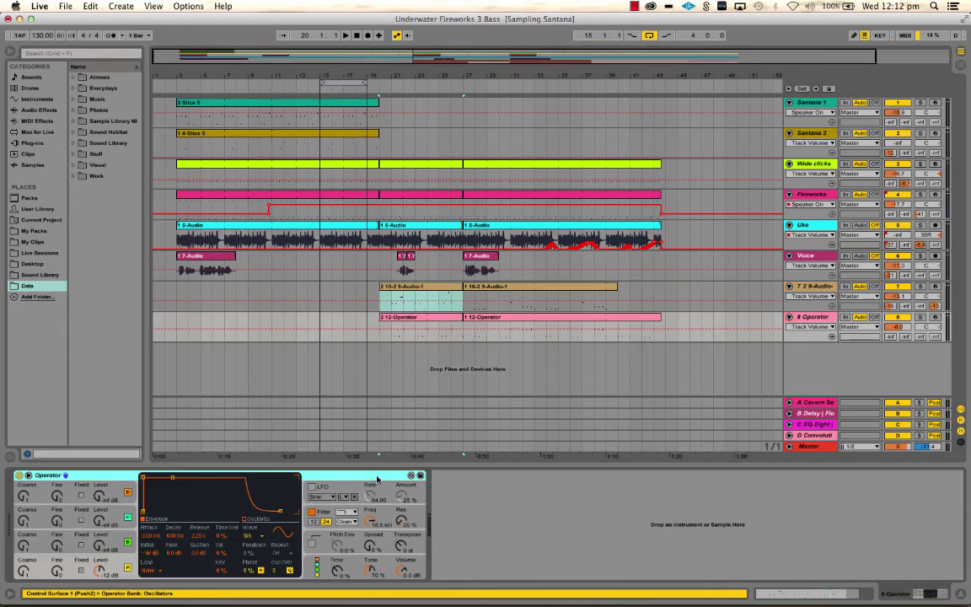
pyautogui.click(811, 103)
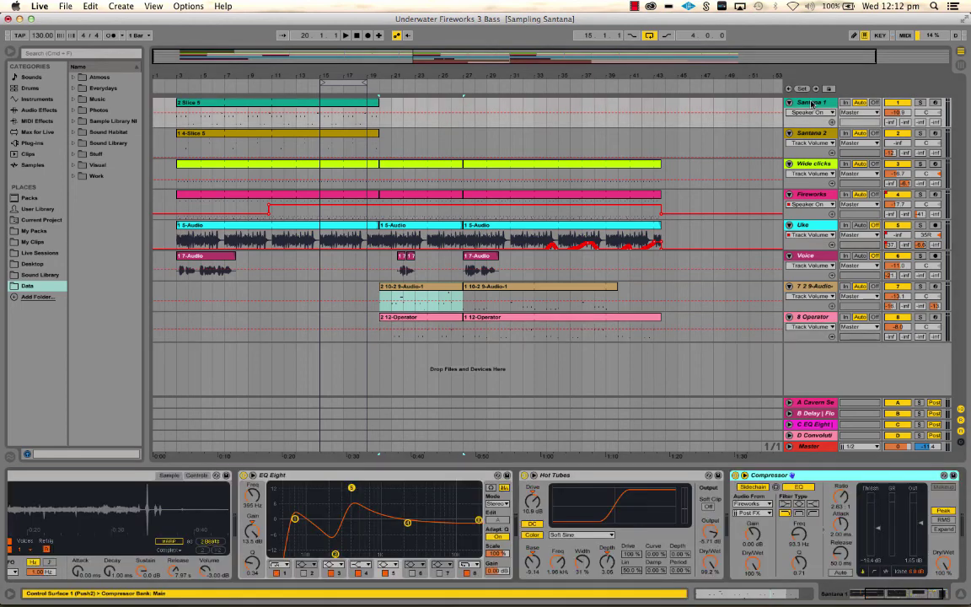
pyautogui.hscroll(-4, 361, 518)
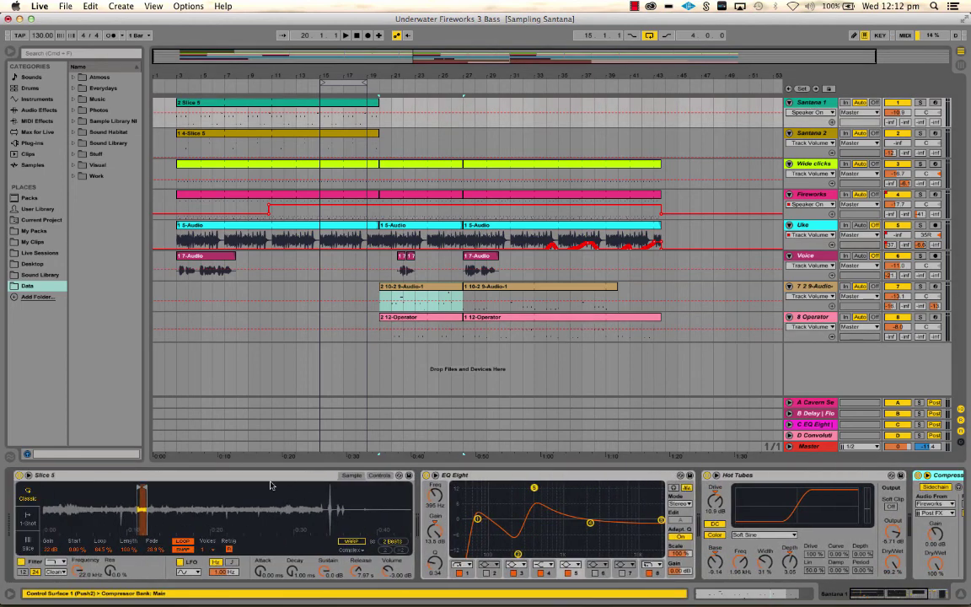
pyautogui.hscroll(5, 511, 531)
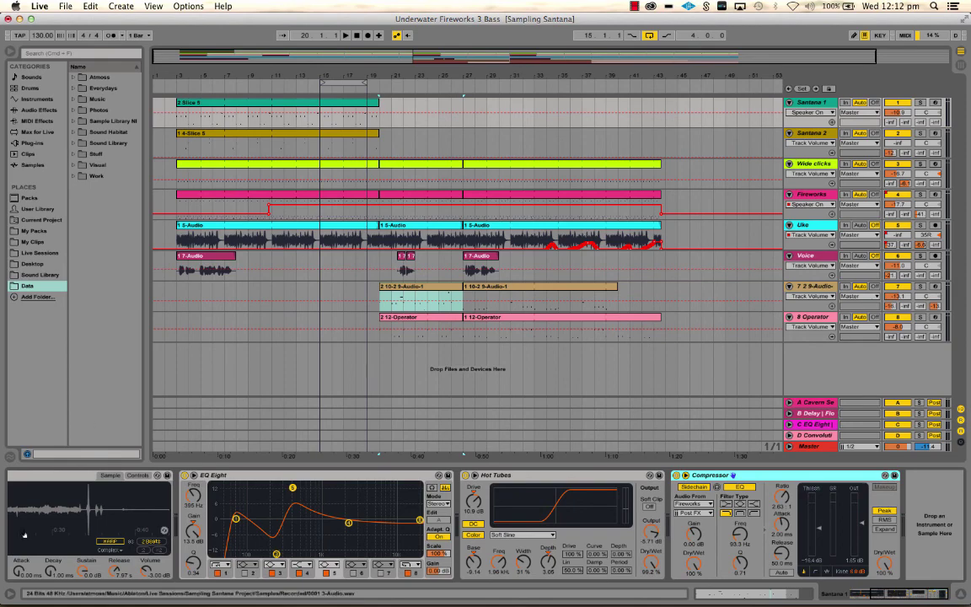
# Show the Info View so it describes the interface element under the pointer
pyautogui.click(9, 596)
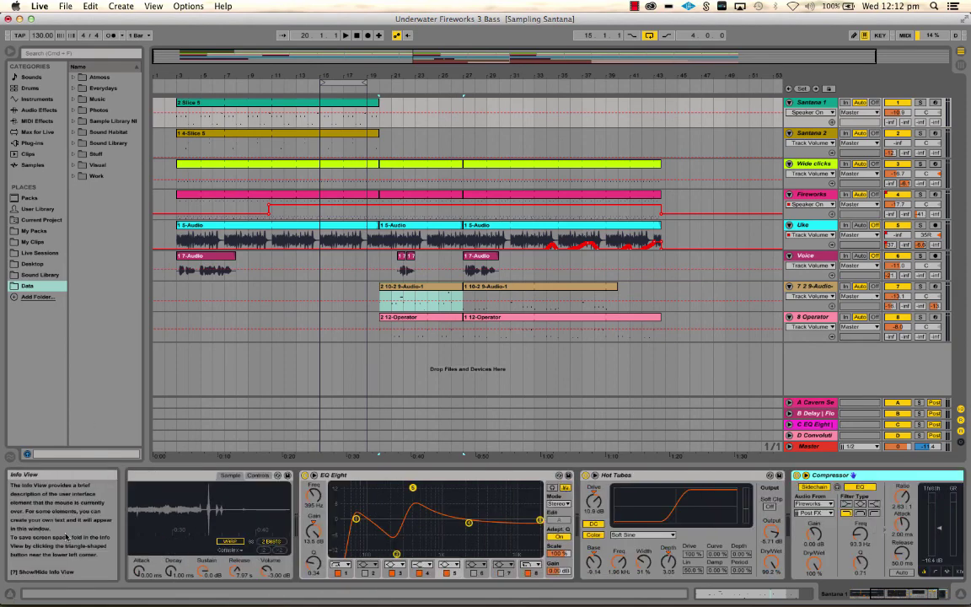
pyautogui.press('Tab')
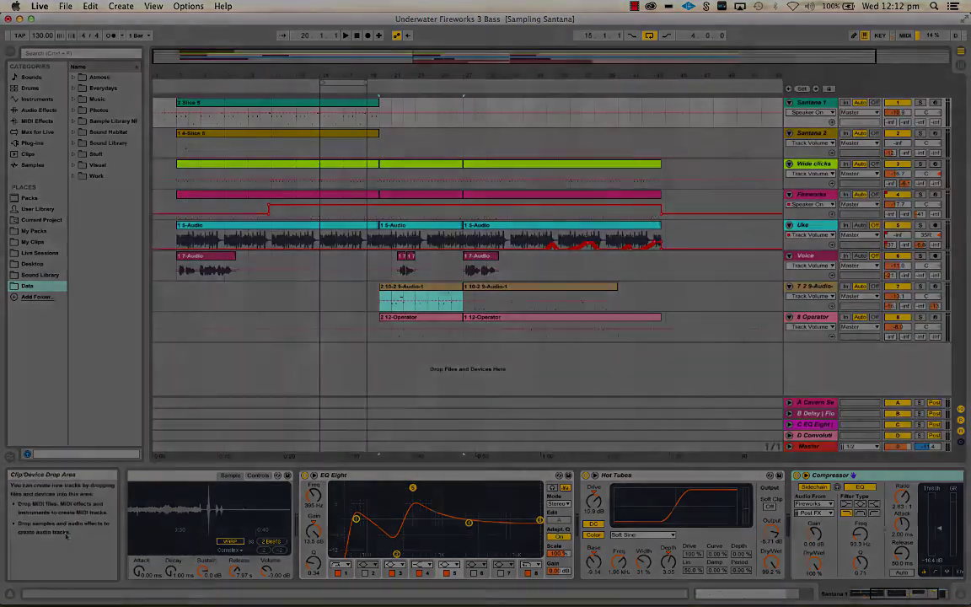